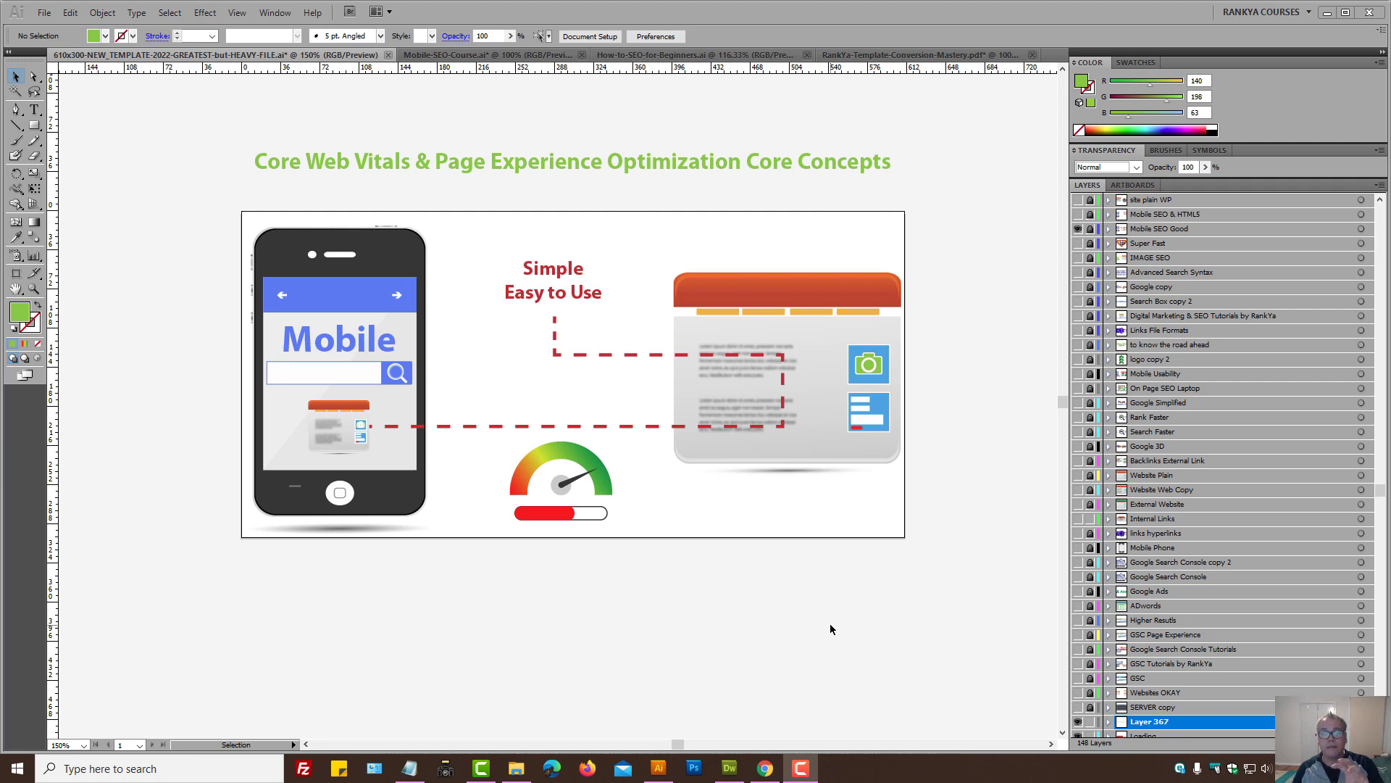
Step: Bring Chrome forward on the 'Understanding page experience' guide and its signals table
{"action": "left_click", "coordinate": [774, 770]}
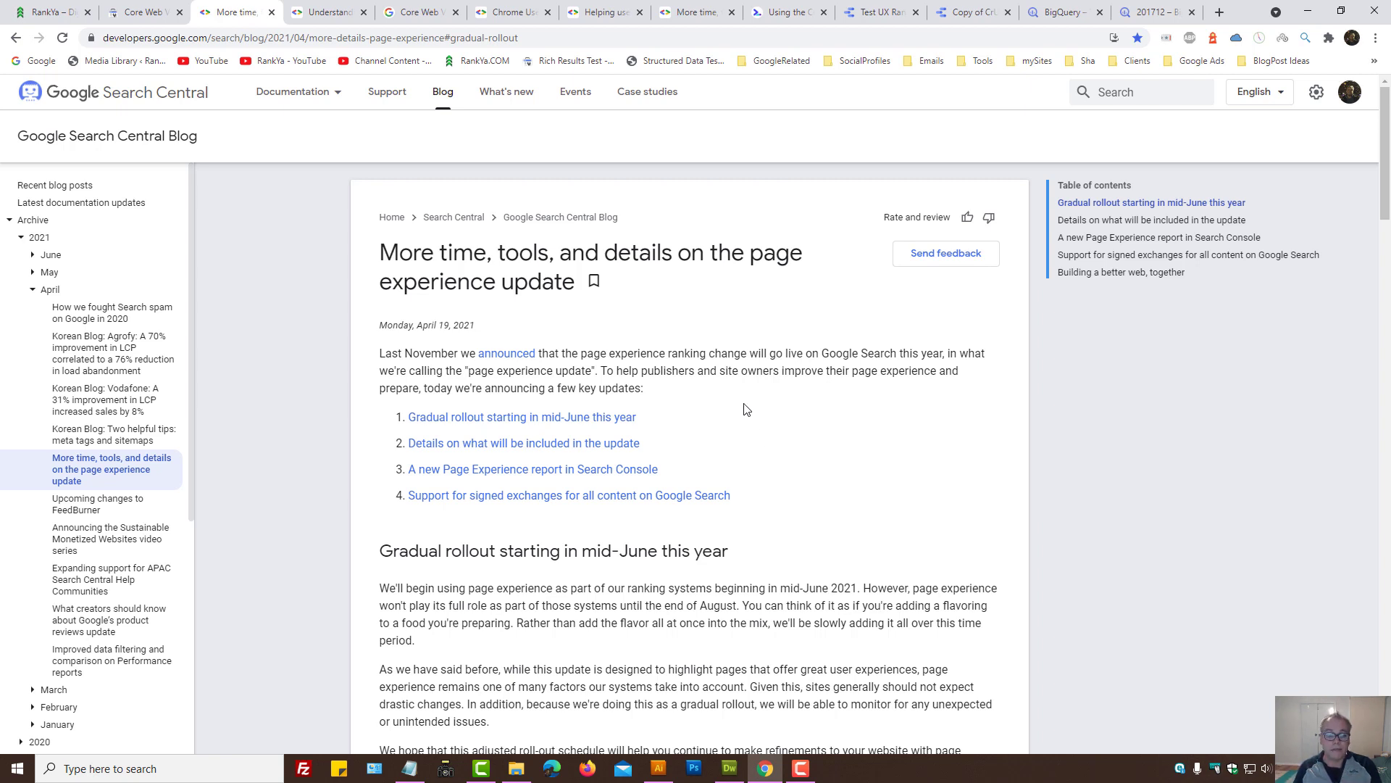
{"action": "left_click", "coordinate": [322, 11]}
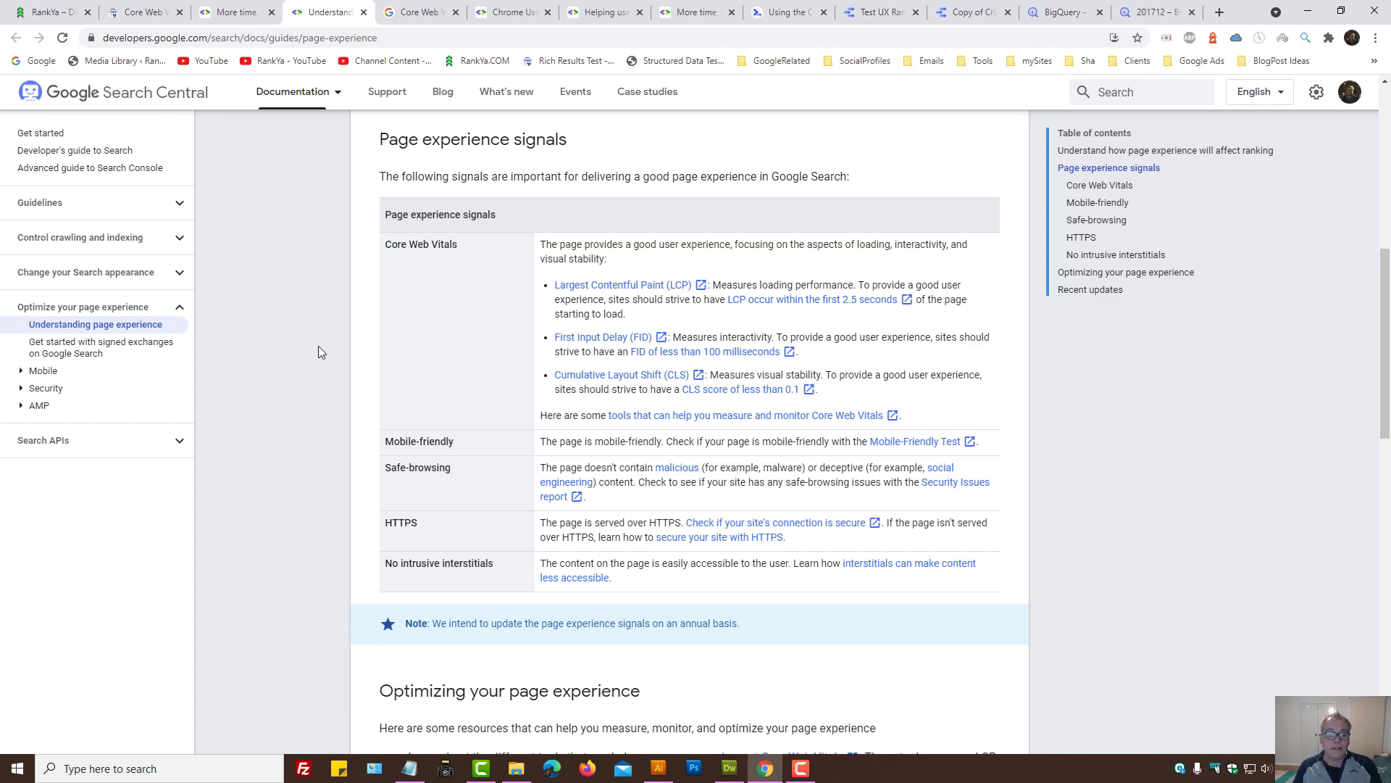
Step: Alternate between the rankya.com and page experience tabs, ending on the rankya.com homepage
{"action": "left_click", "coordinate": [84, 7]}
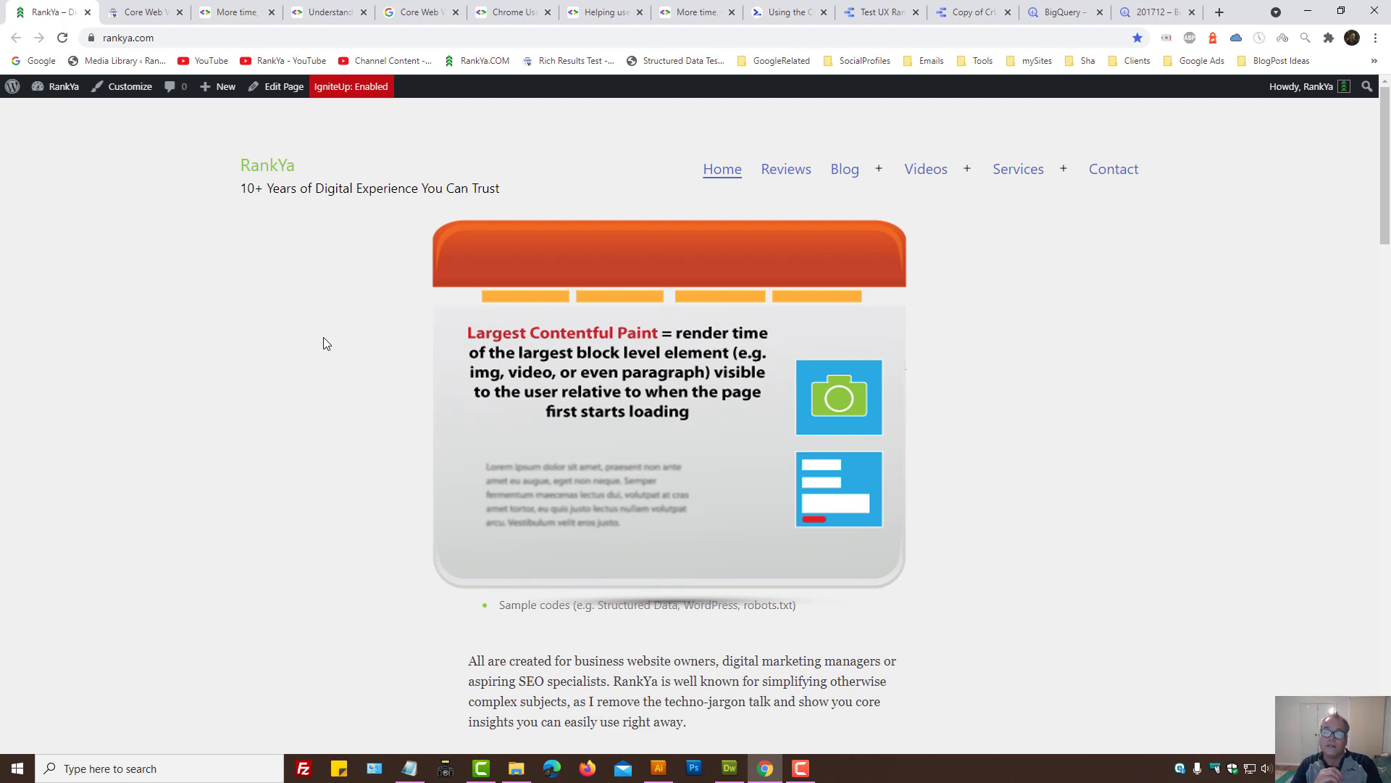
{"action": "left_click", "coordinate": [330, 12]}
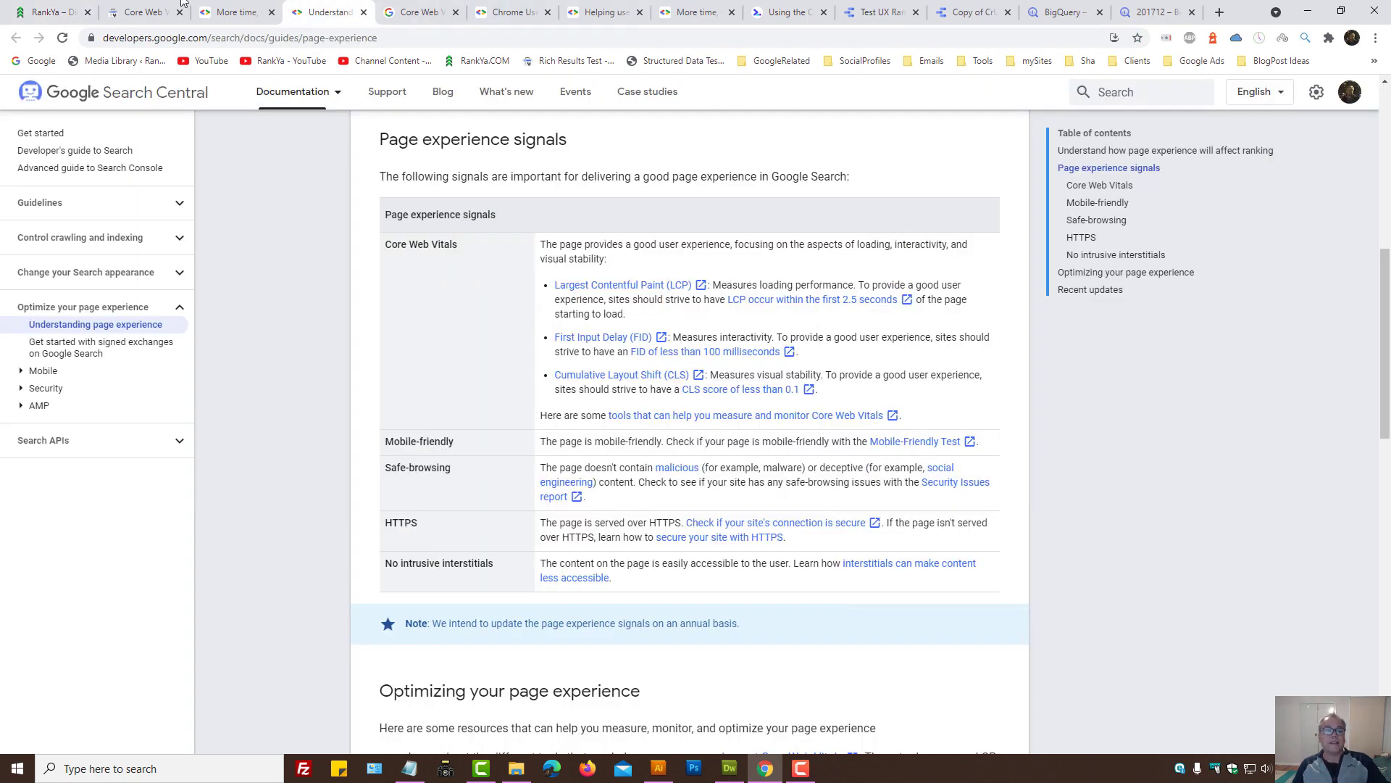
{"action": "left_click", "coordinate": [50, 13]}
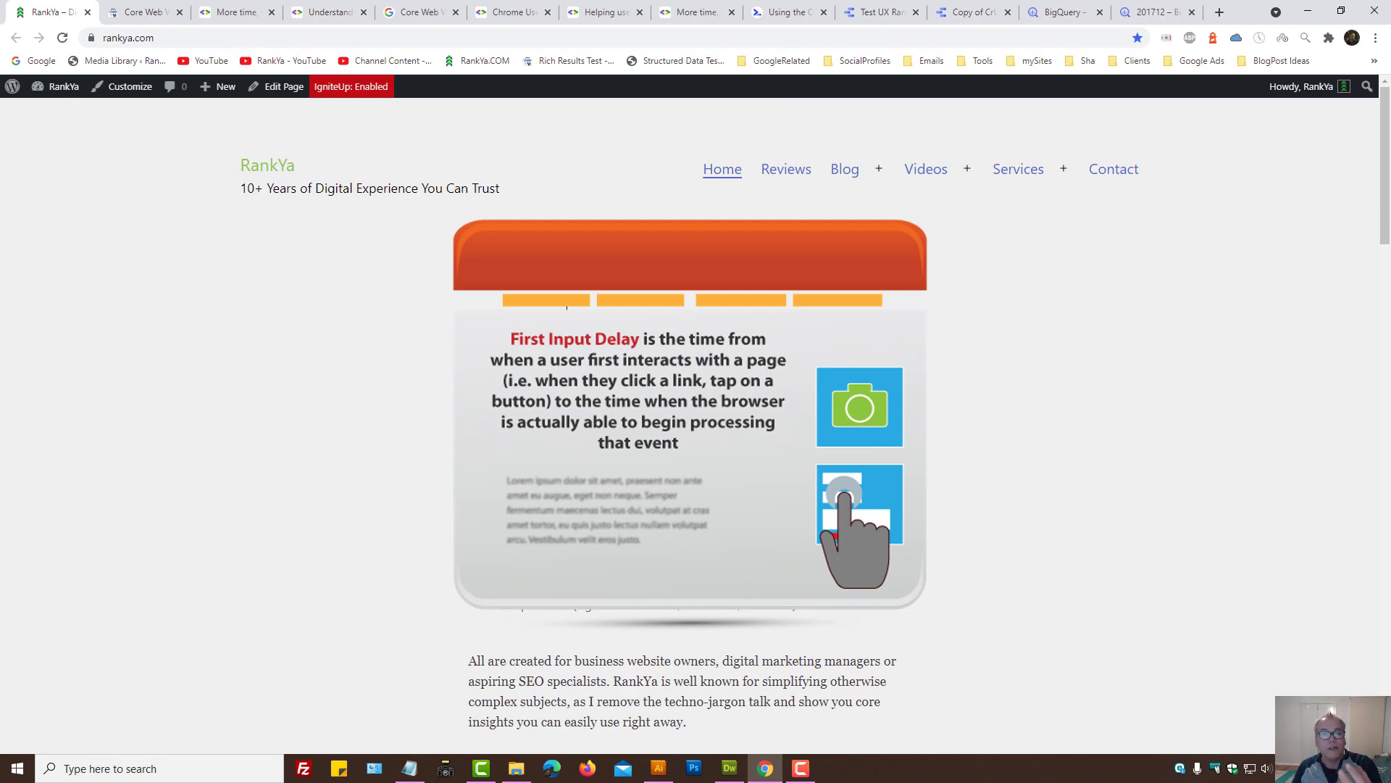
{"action": "left_click", "coordinate": [332, 12]}
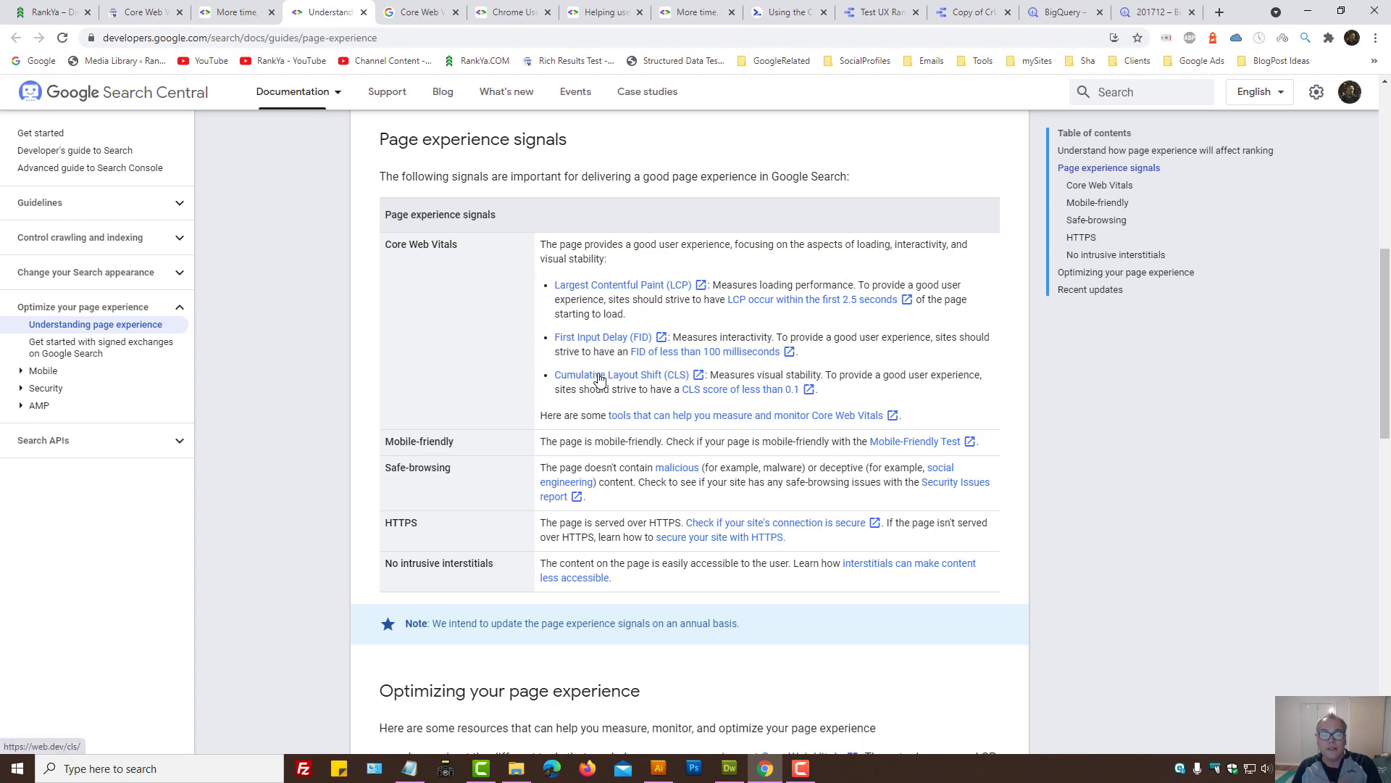
{"action": "left_click", "coordinate": [55, 13]}
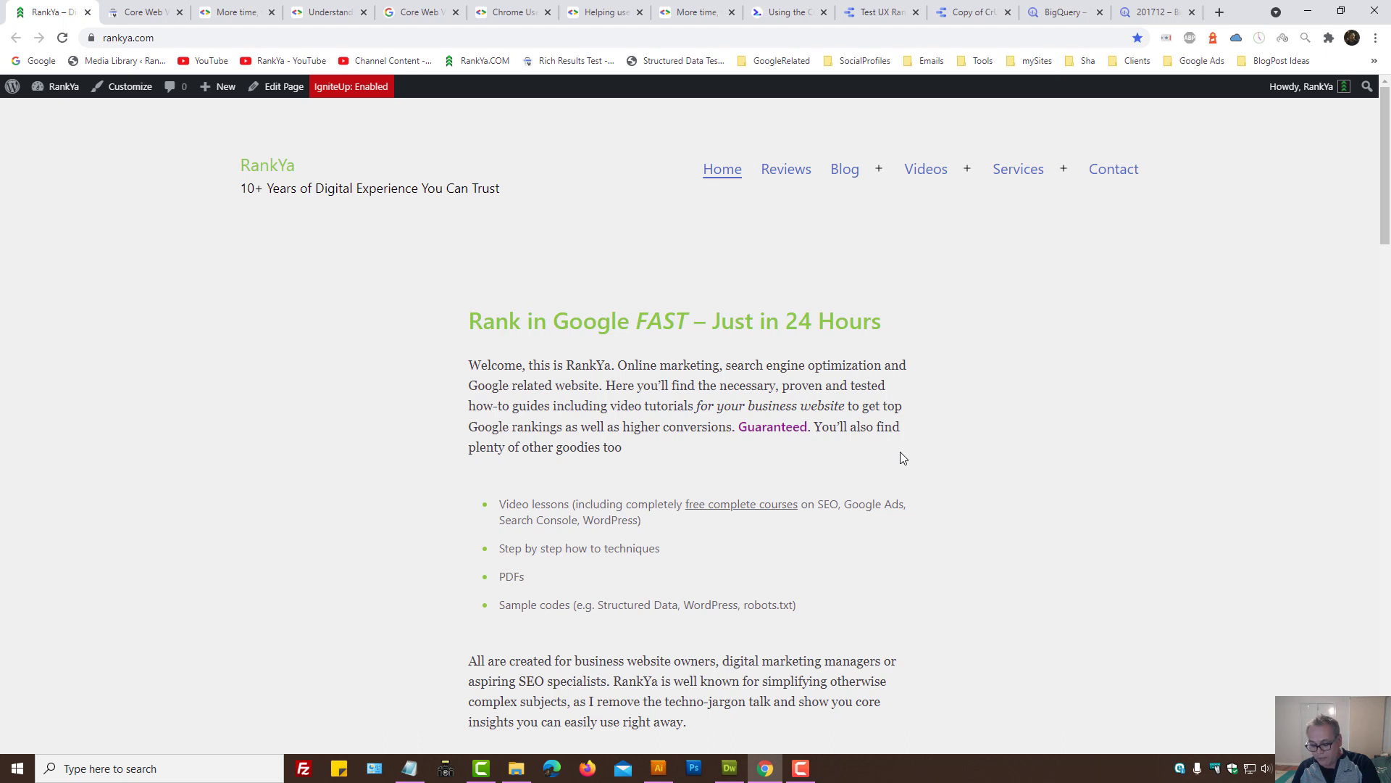
Step: Open DevTools in device mode and emulate the homepage on a Galaxy S III
{"action": "key", "text": "ctrl+shift+i"}
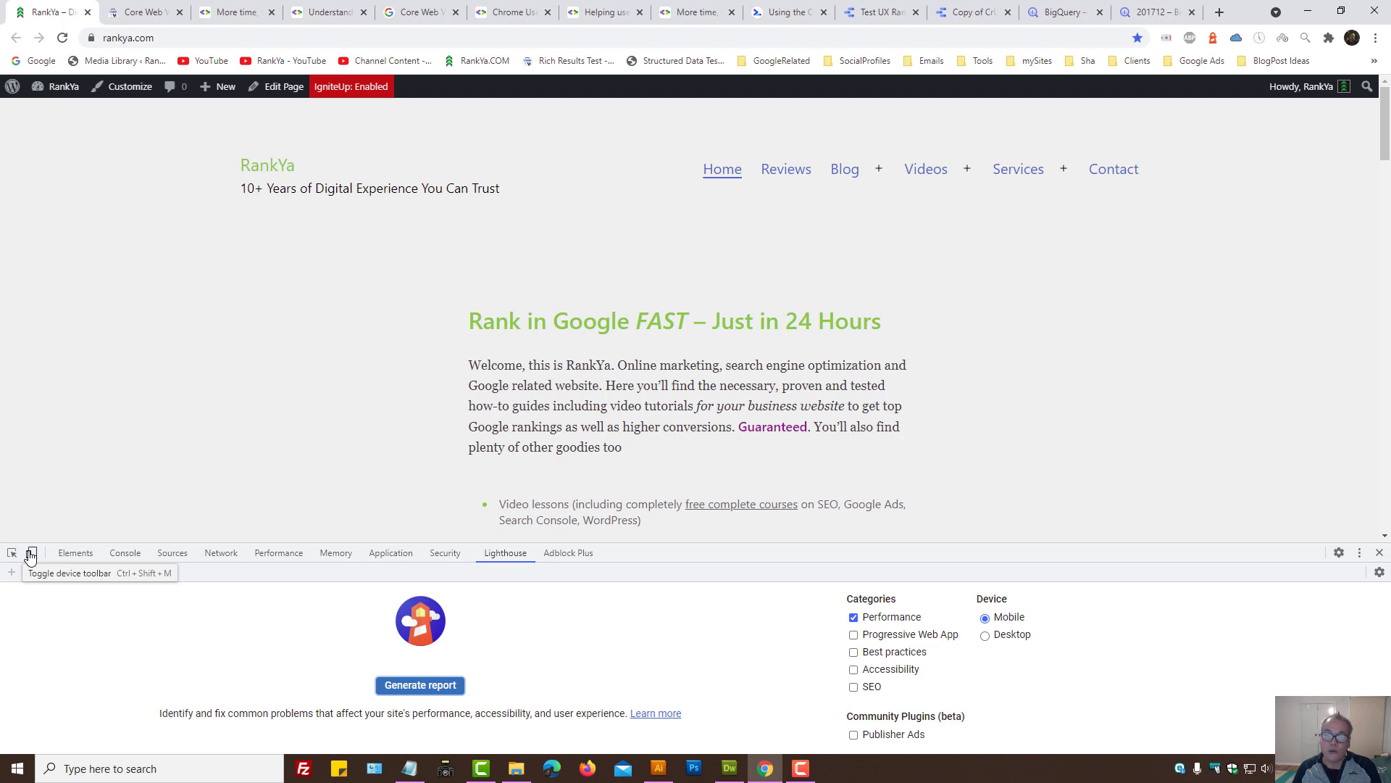
{"action": "left_click", "coordinate": [30, 555]}
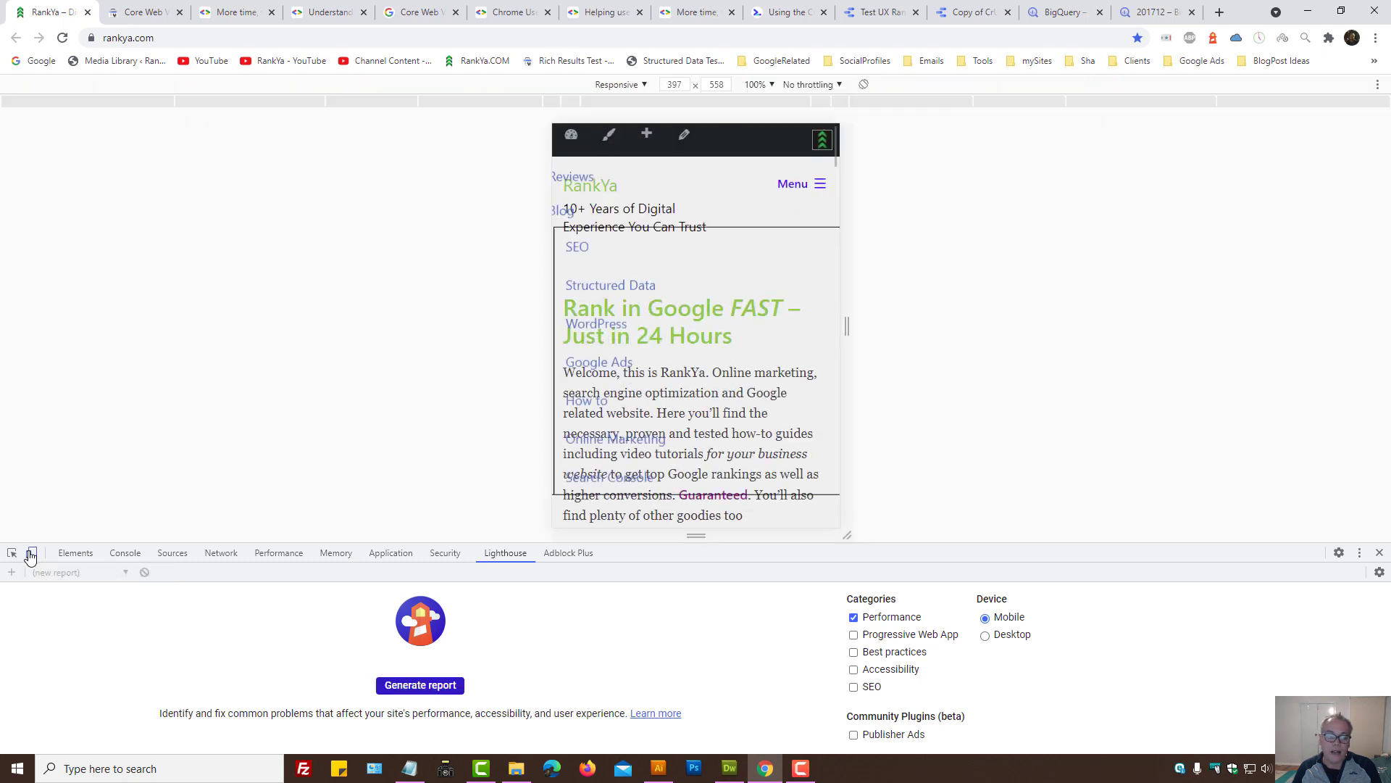
{"action": "left_click", "coordinate": [639, 88]}
{"action": "left_click", "coordinate": [640, 132]}
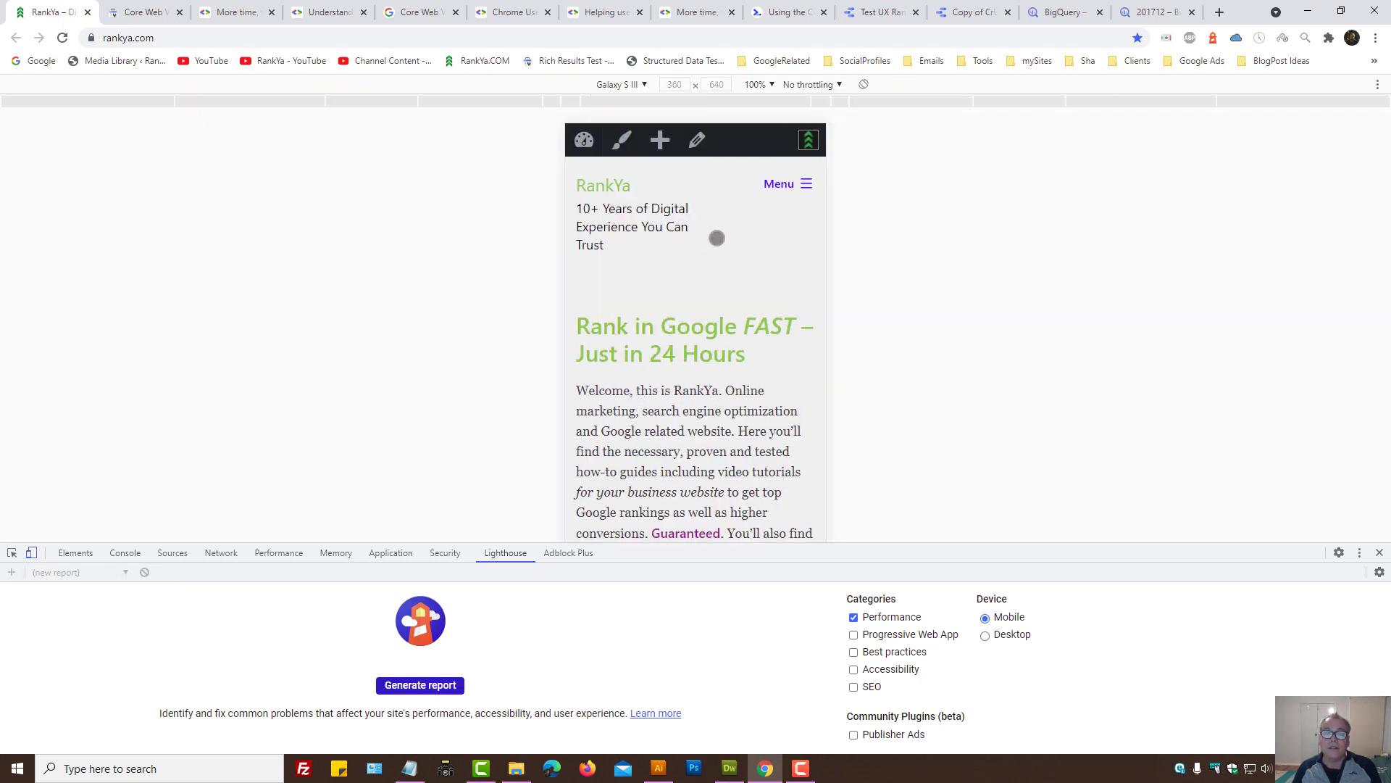
Step: Switch the emulated device to iPad, then to Galaxy S5
{"action": "left_click", "coordinate": [642, 86]}
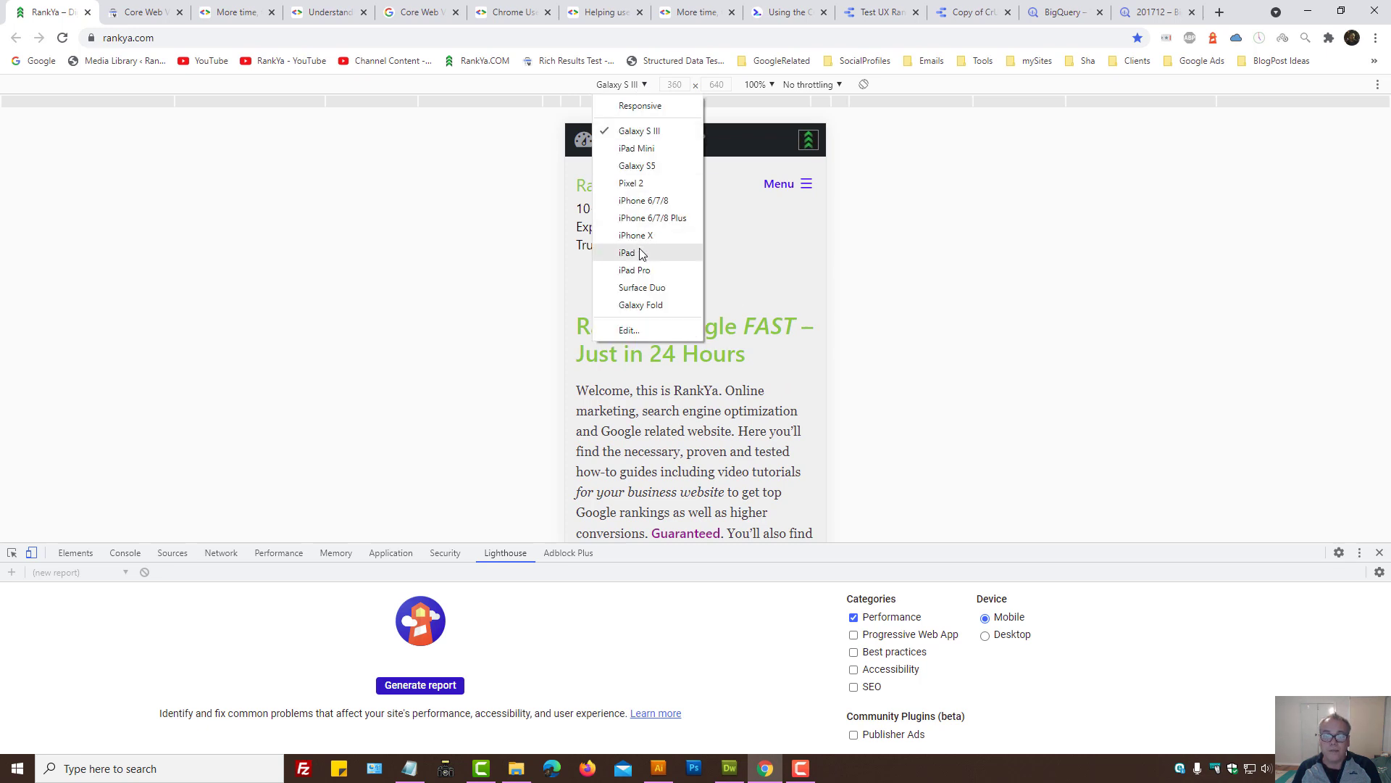
{"action": "left_click", "coordinate": [631, 252]}
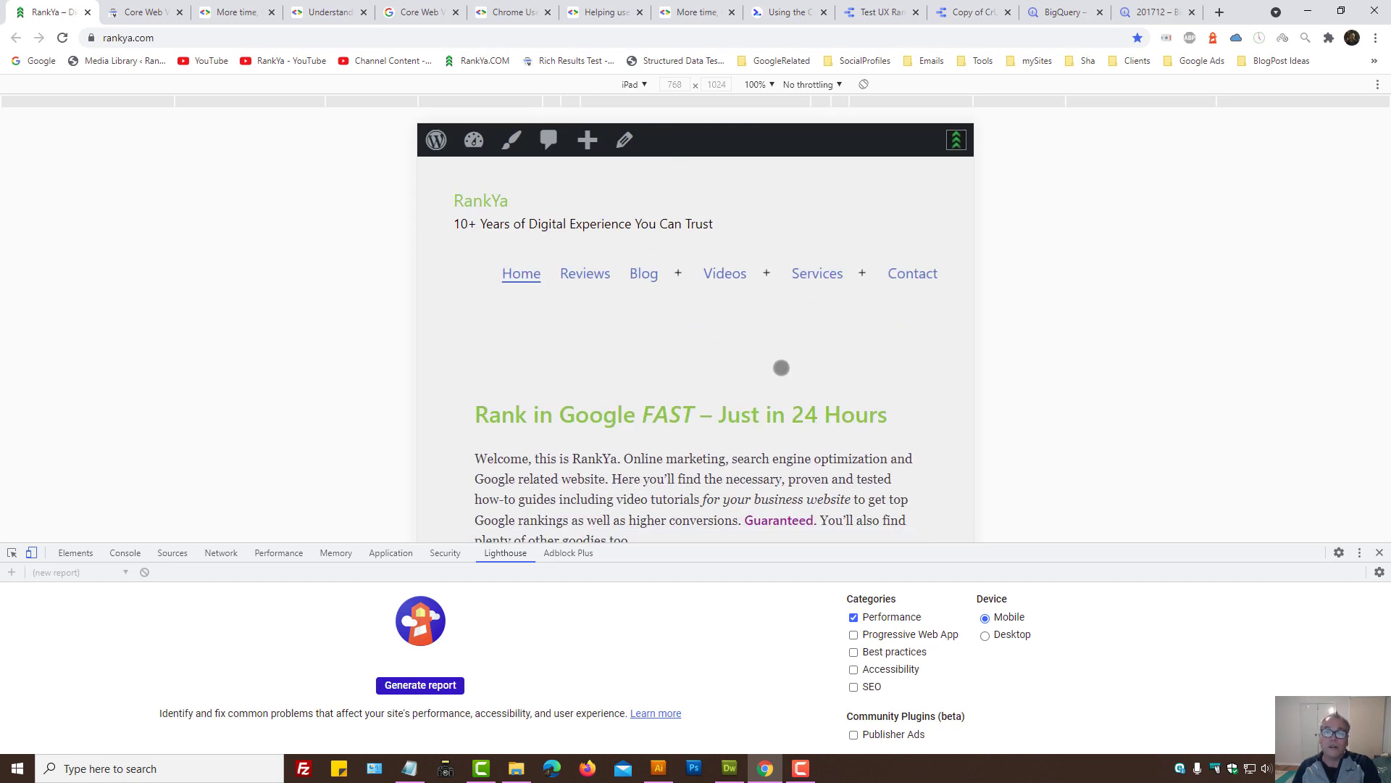
{"action": "left_click", "coordinate": [638, 86]}
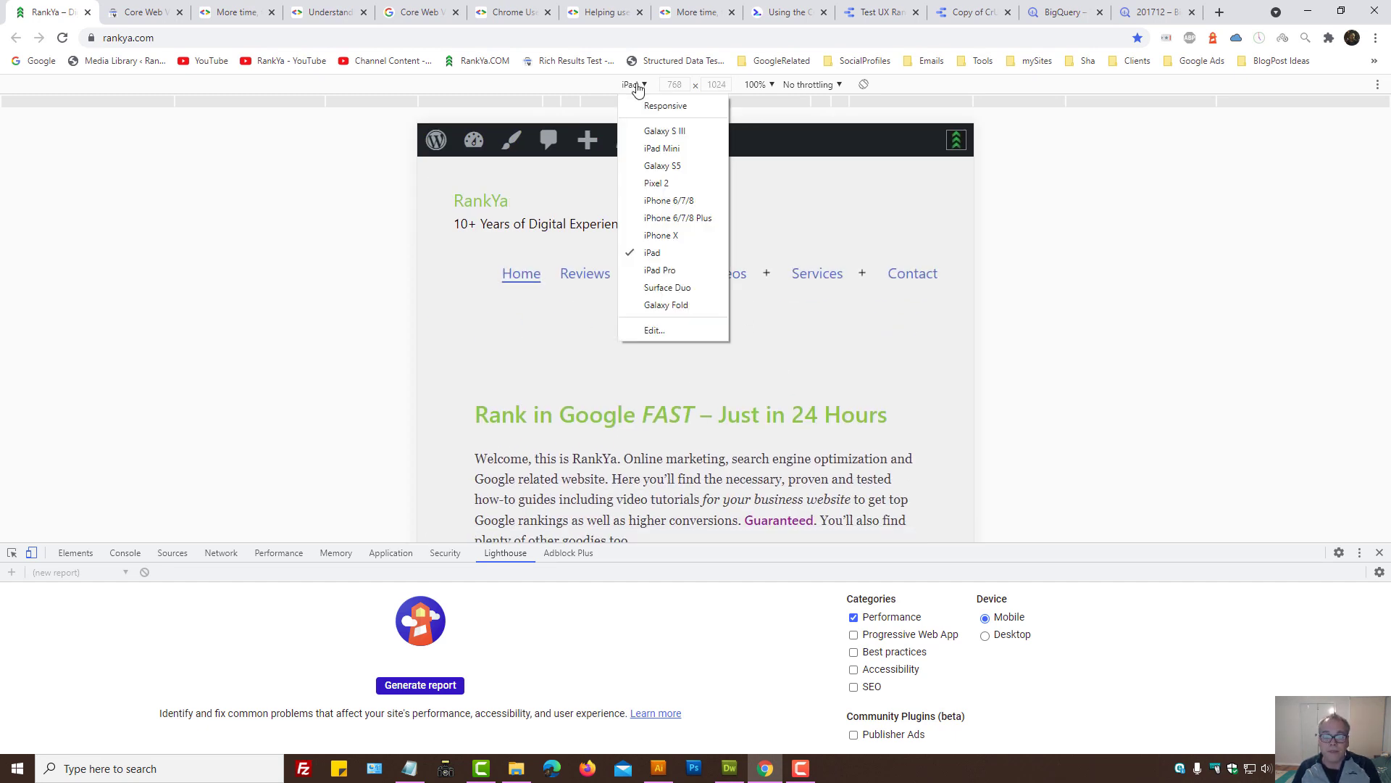
{"action": "left_click", "coordinate": [662, 165]}
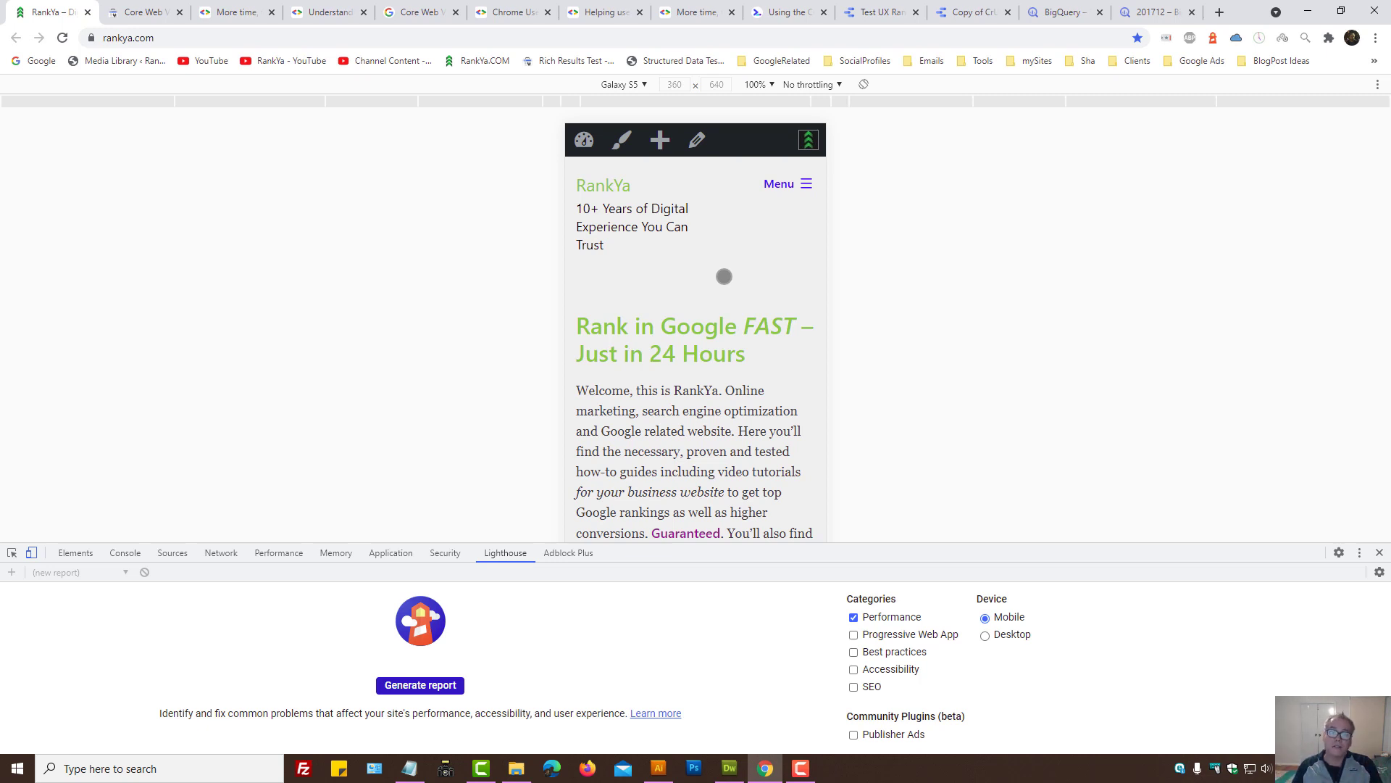
Step: Flip from the guide to the emulated rankya.com tab and back to the guide
{"action": "left_click", "coordinate": [314, 18]}
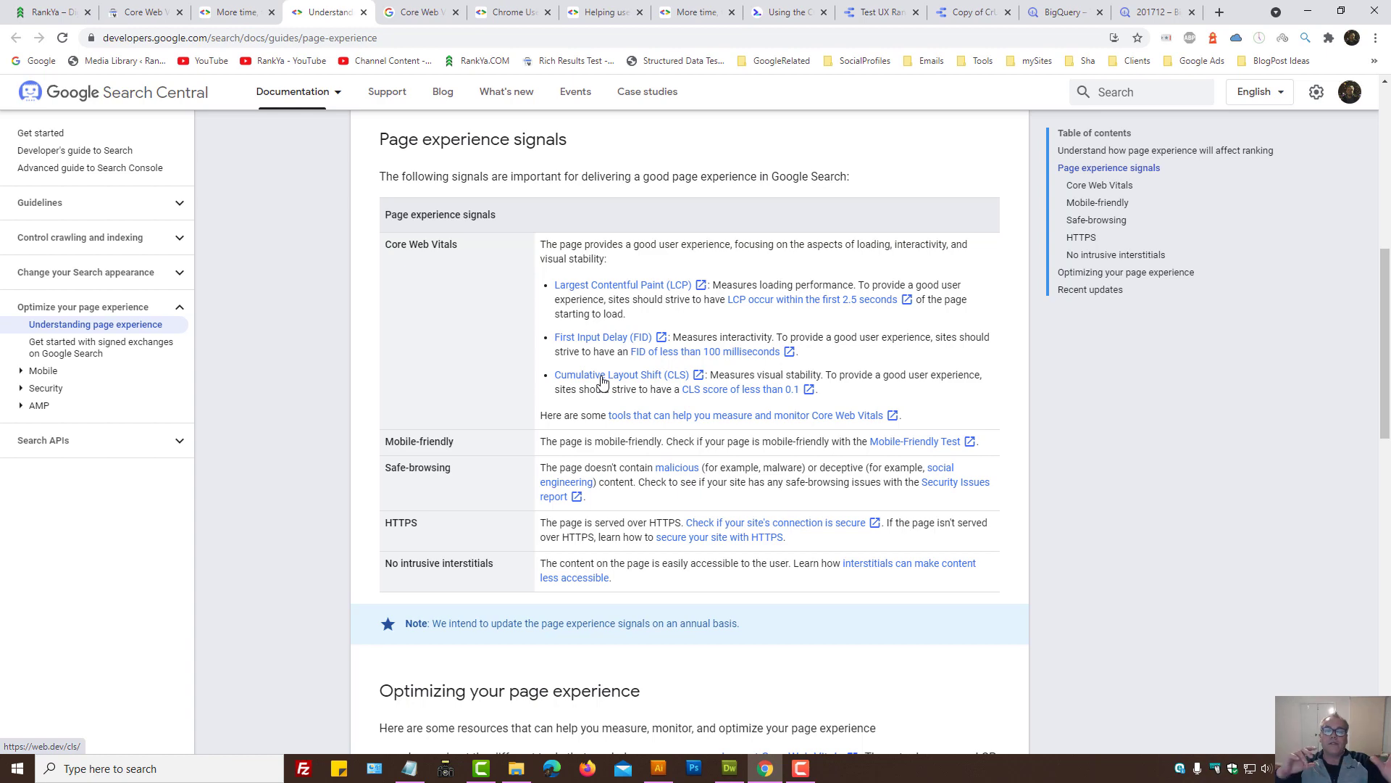
{"action": "left_click", "coordinate": [48, 12]}
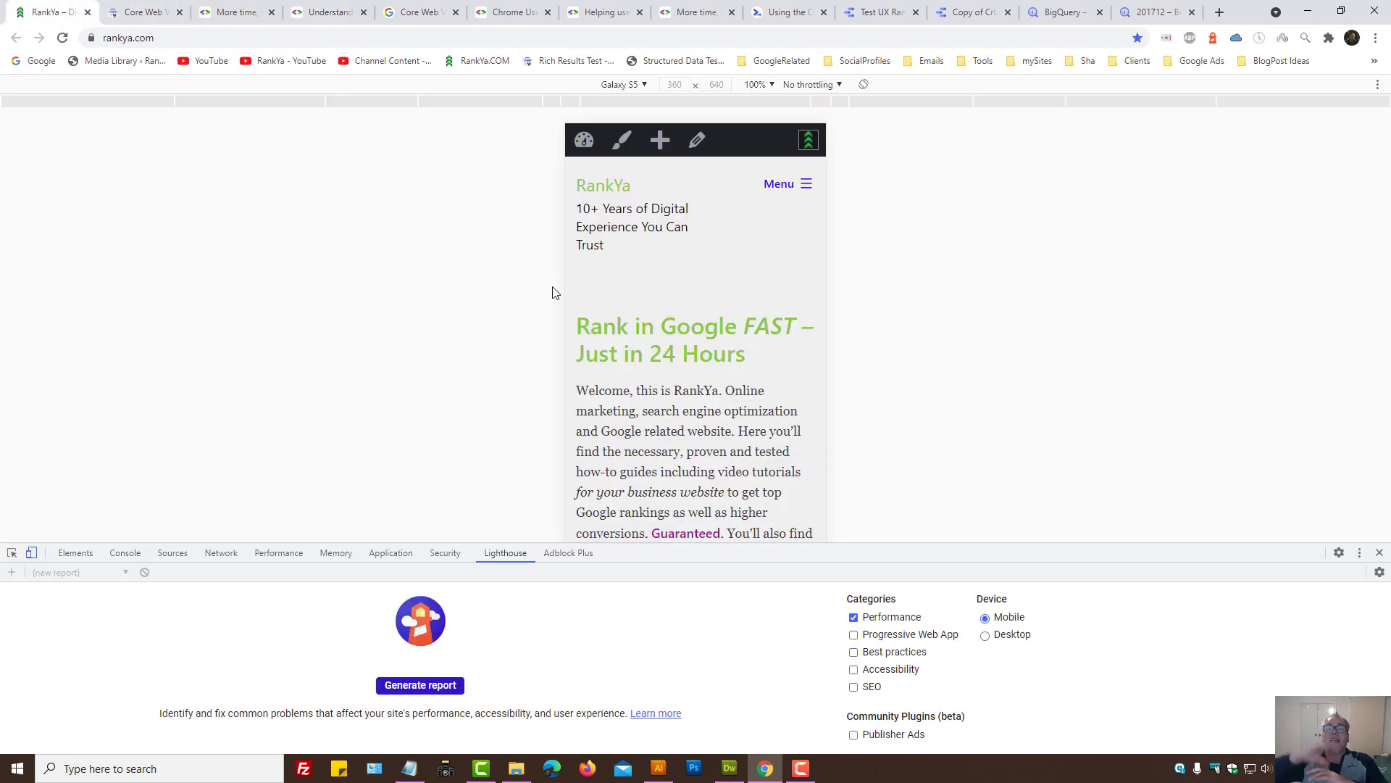
{"action": "left_click", "coordinate": [329, 12]}
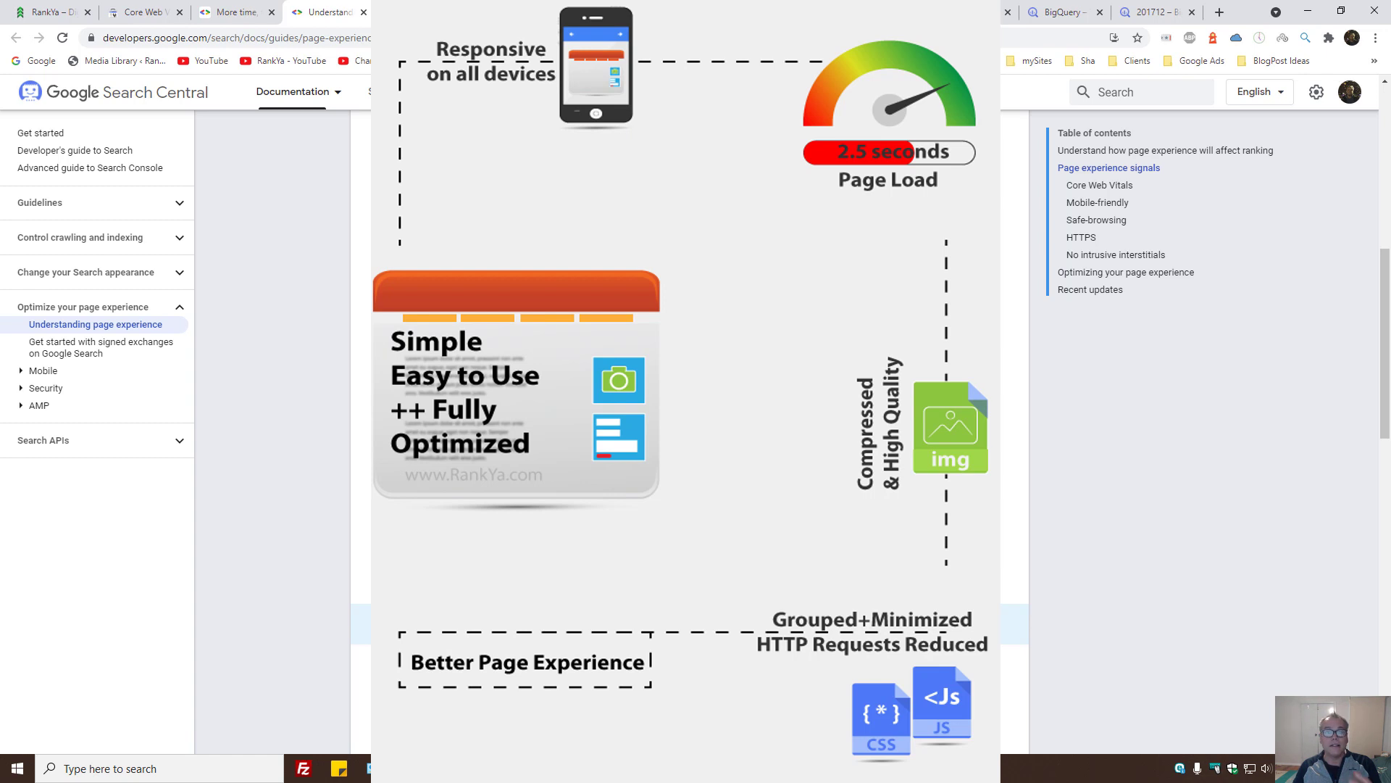
Step: Glance at rankya.com and the guide, then settle on the Galaxy S5 emulated homepage
{"action": "left_click", "coordinate": [49, 13]}
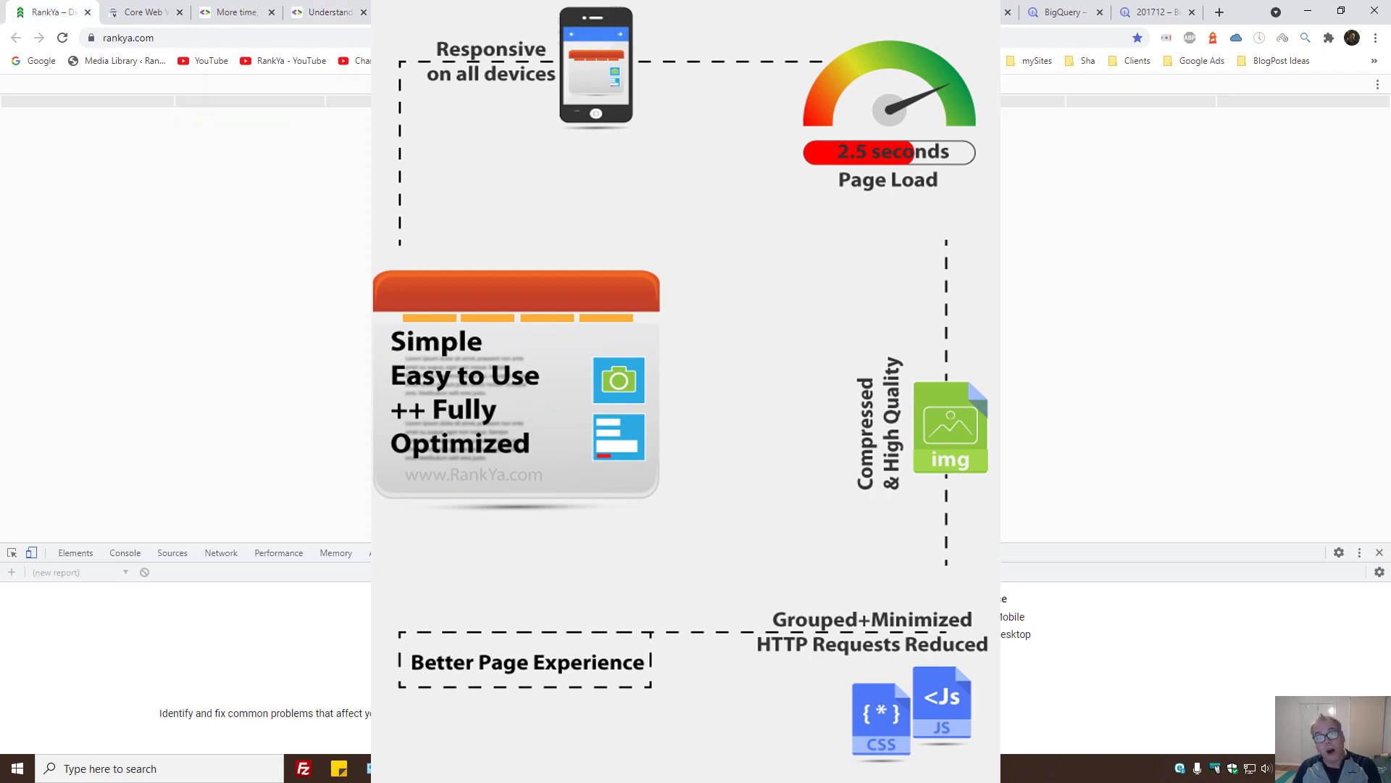
{"action": "left_click", "coordinate": [321, 12]}
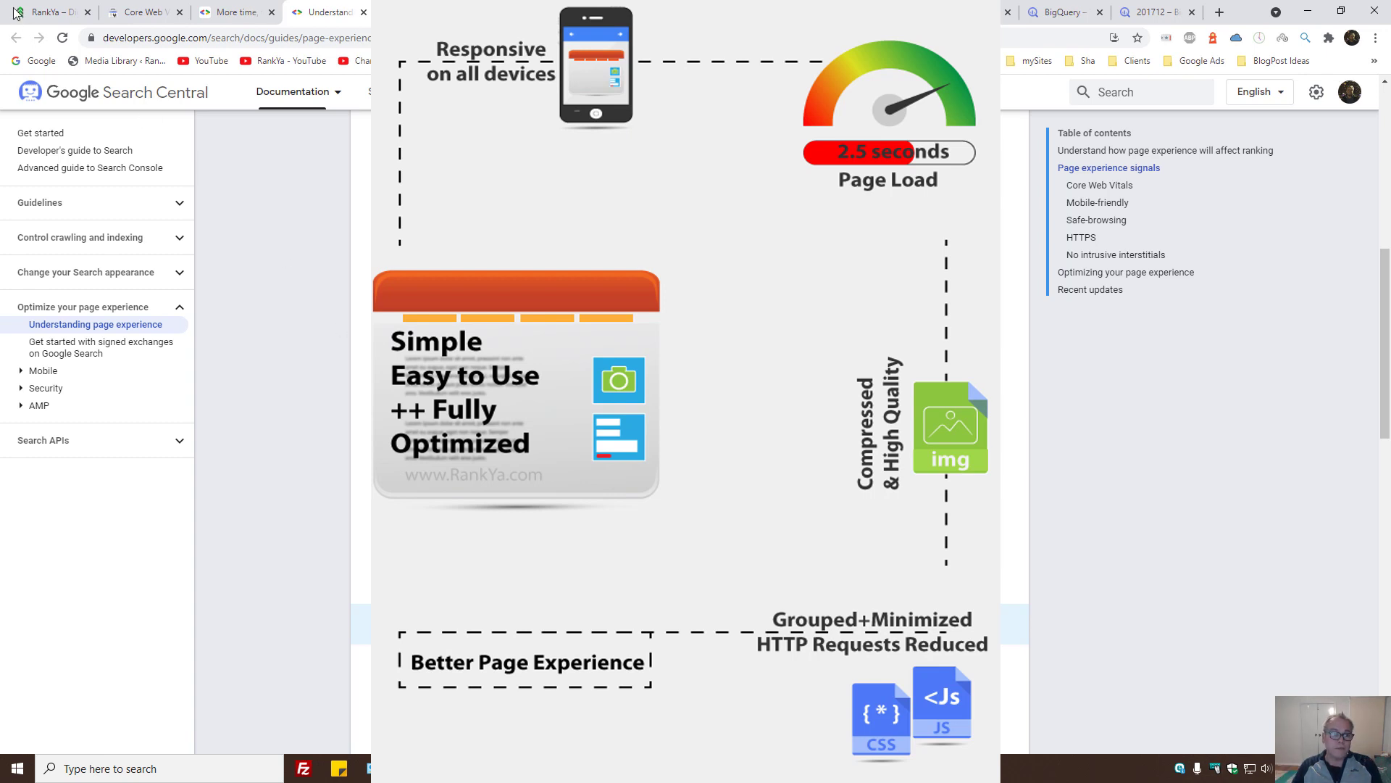
{"action": "left_click", "coordinate": [44, 11]}
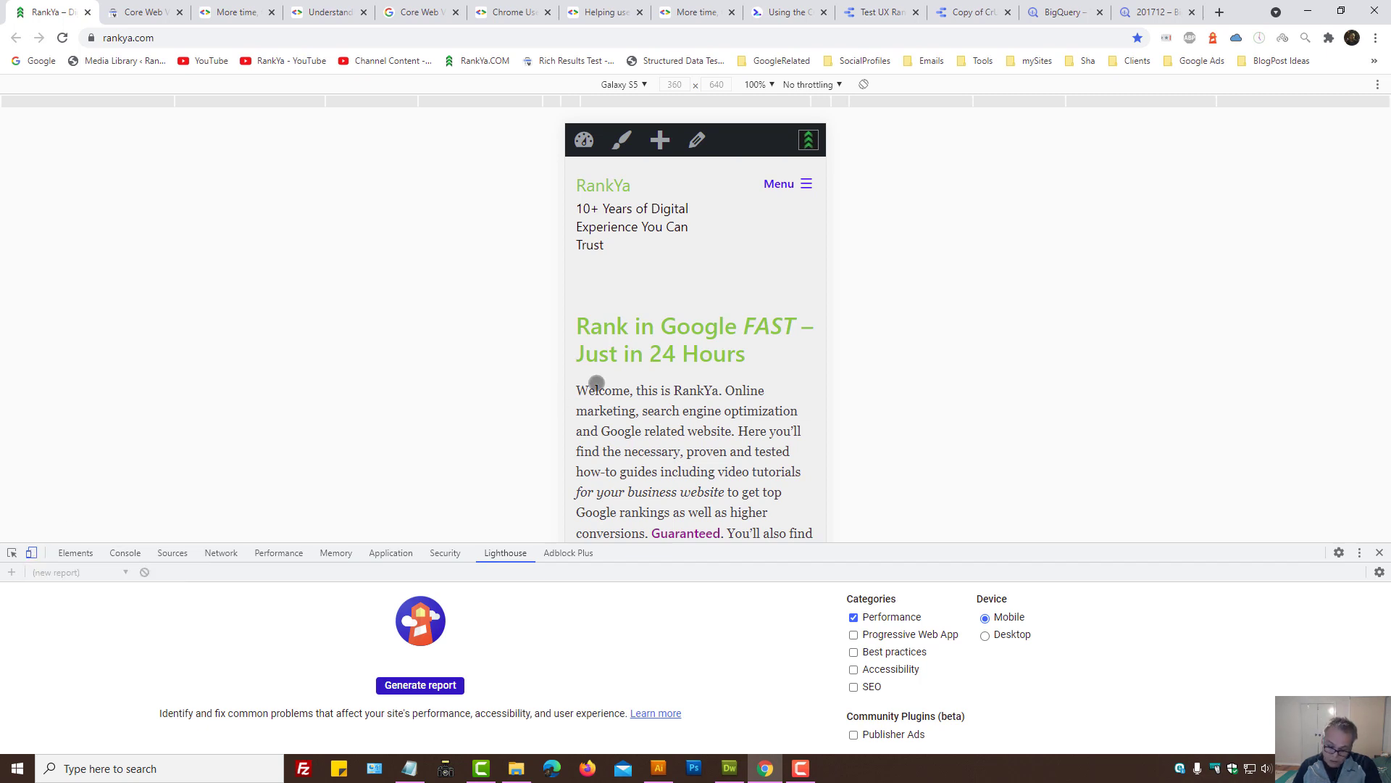
Step: Toggle device emulation off and on, view the emulated devices settings, then show the Elements panel
{"action": "left_click", "coordinate": [32, 555]}
{"action": "left_click", "coordinate": [32, 555]}
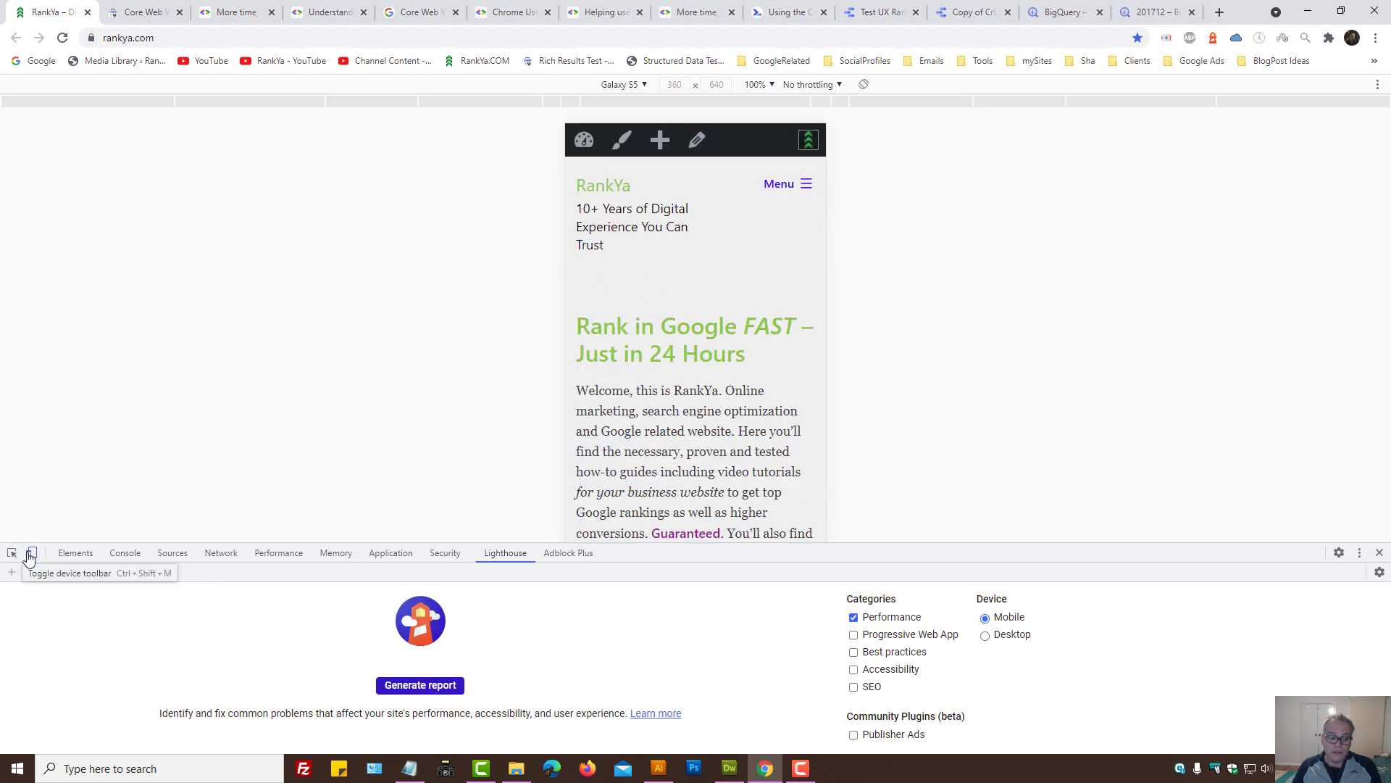
{"action": "left_click", "coordinate": [636, 85]}
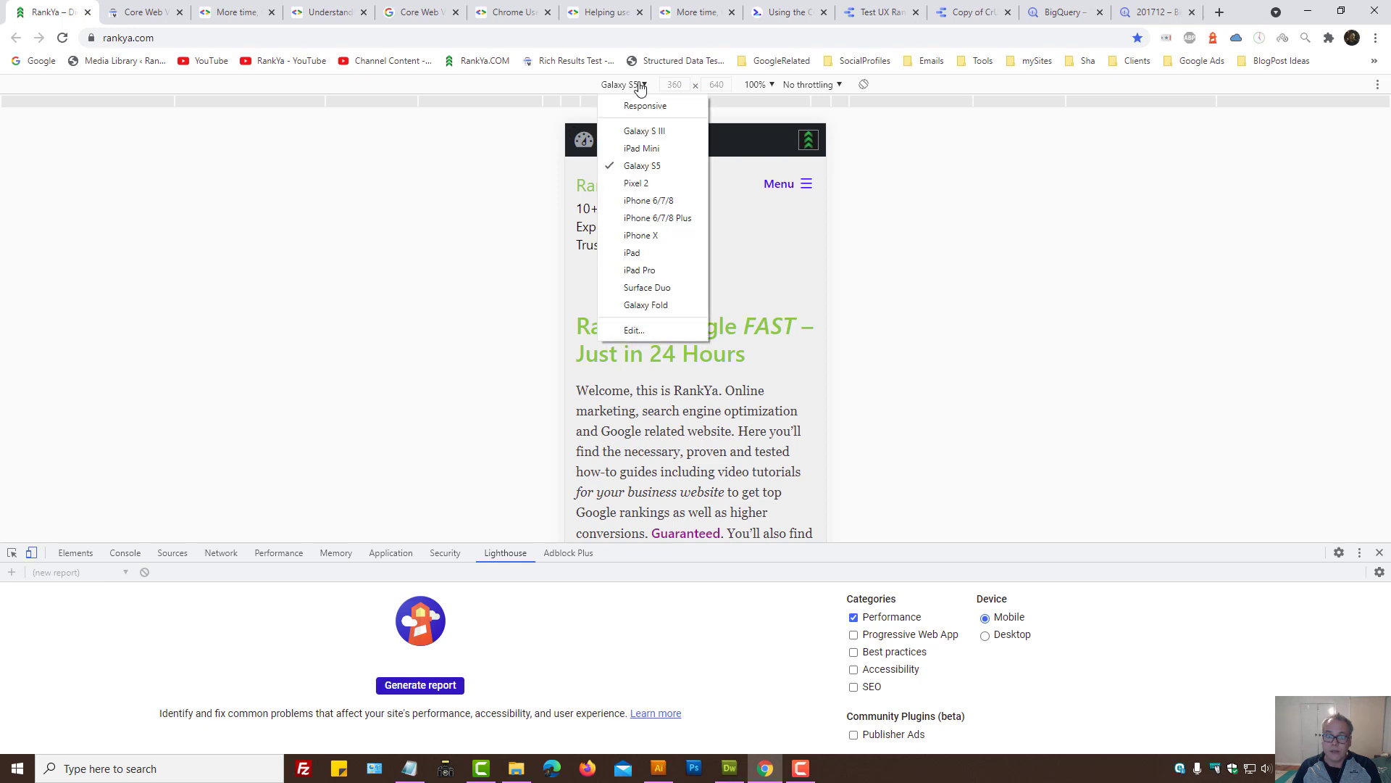
{"action": "left_click", "coordinate": [634, 329]}
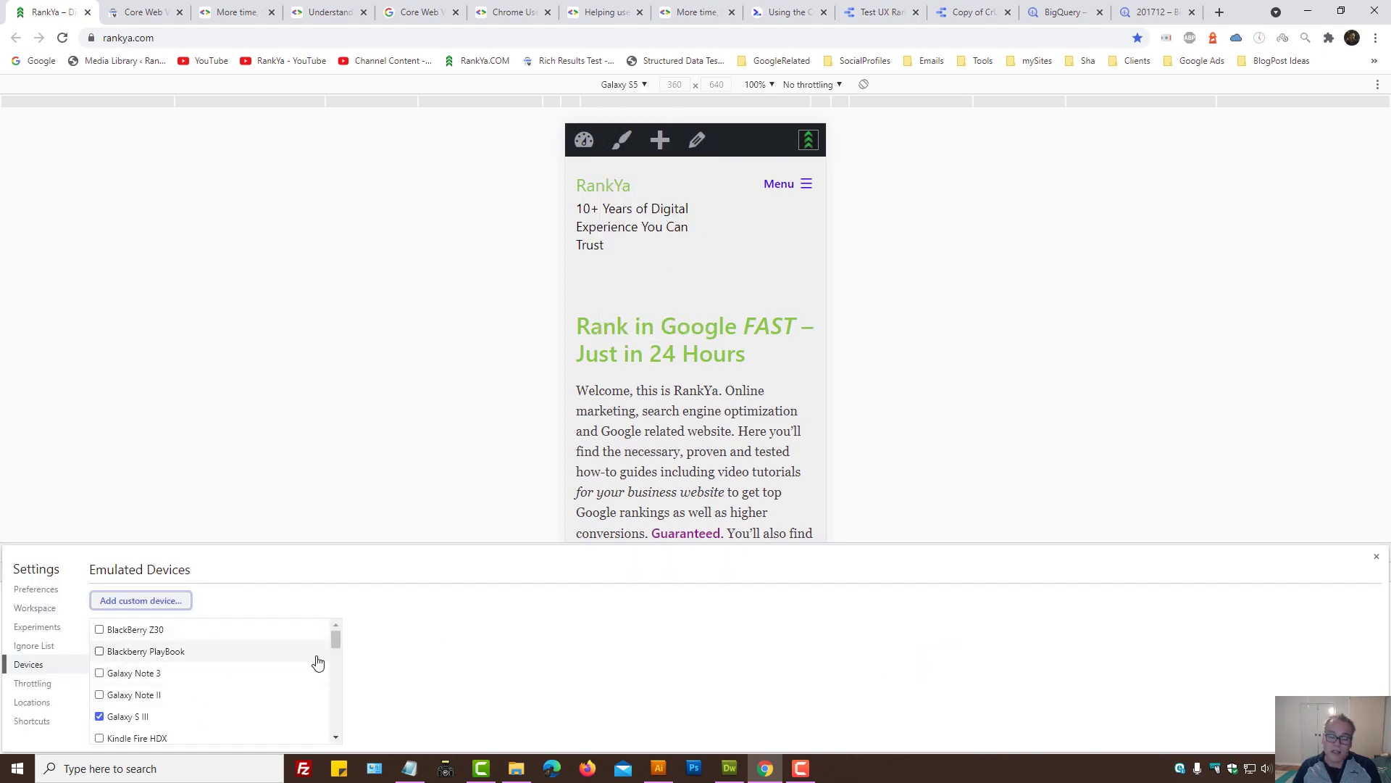
{"action": "left_click", "coordinate": [1377, 558]}
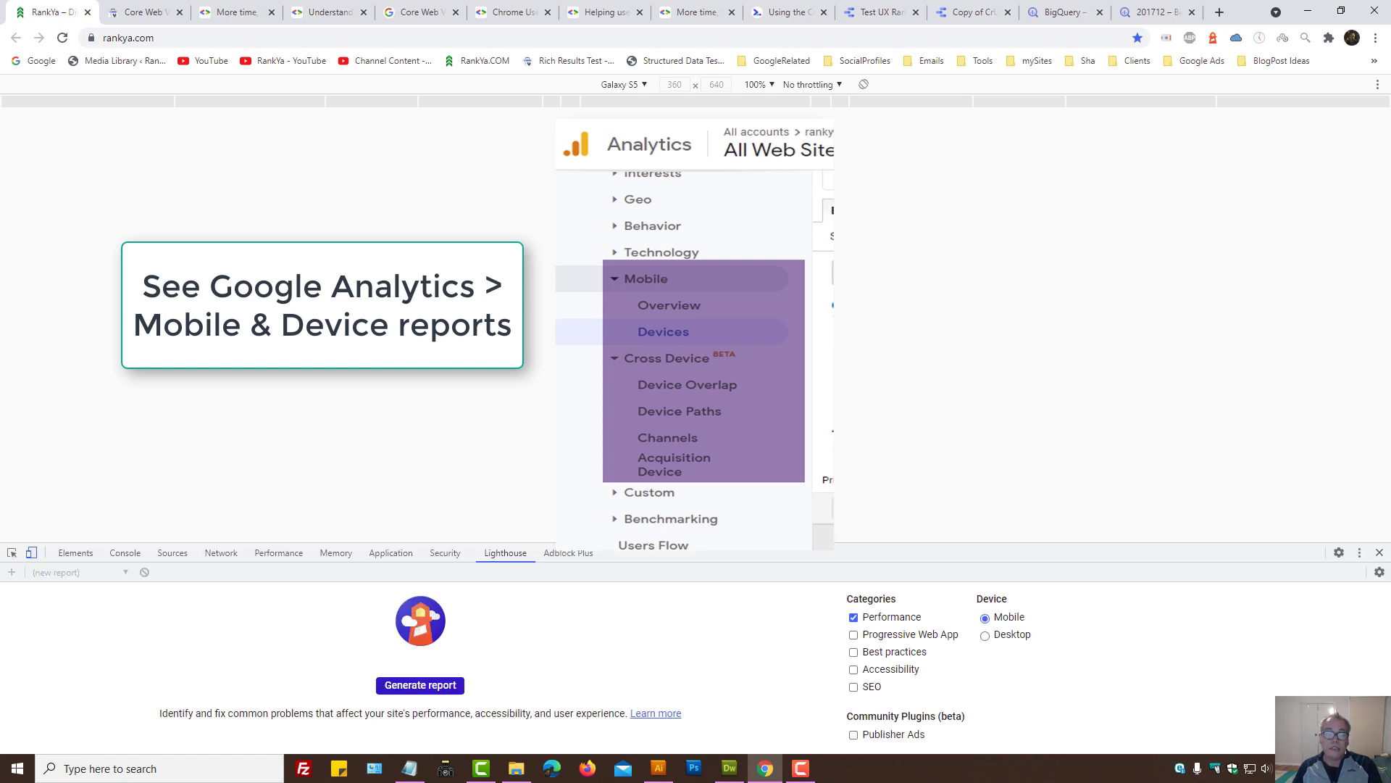
{"action": "left_click", "coordinate": [72, 552]}
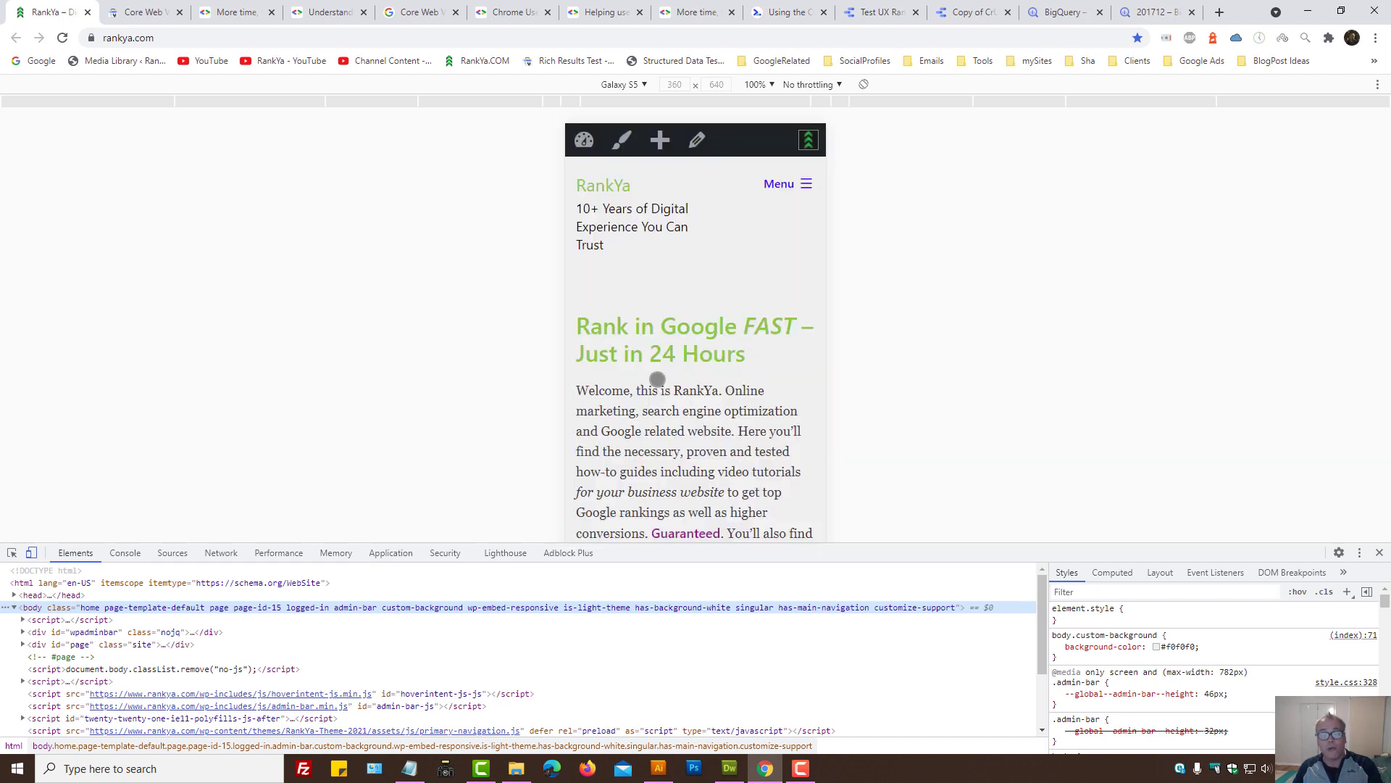
Step: Exit device mode and compare the page experience guide with the RankYa homepage
{"action": "left_click", "coordinate": [30, 553]}
{"action": "left_click", "coordinate": [326, 11]}
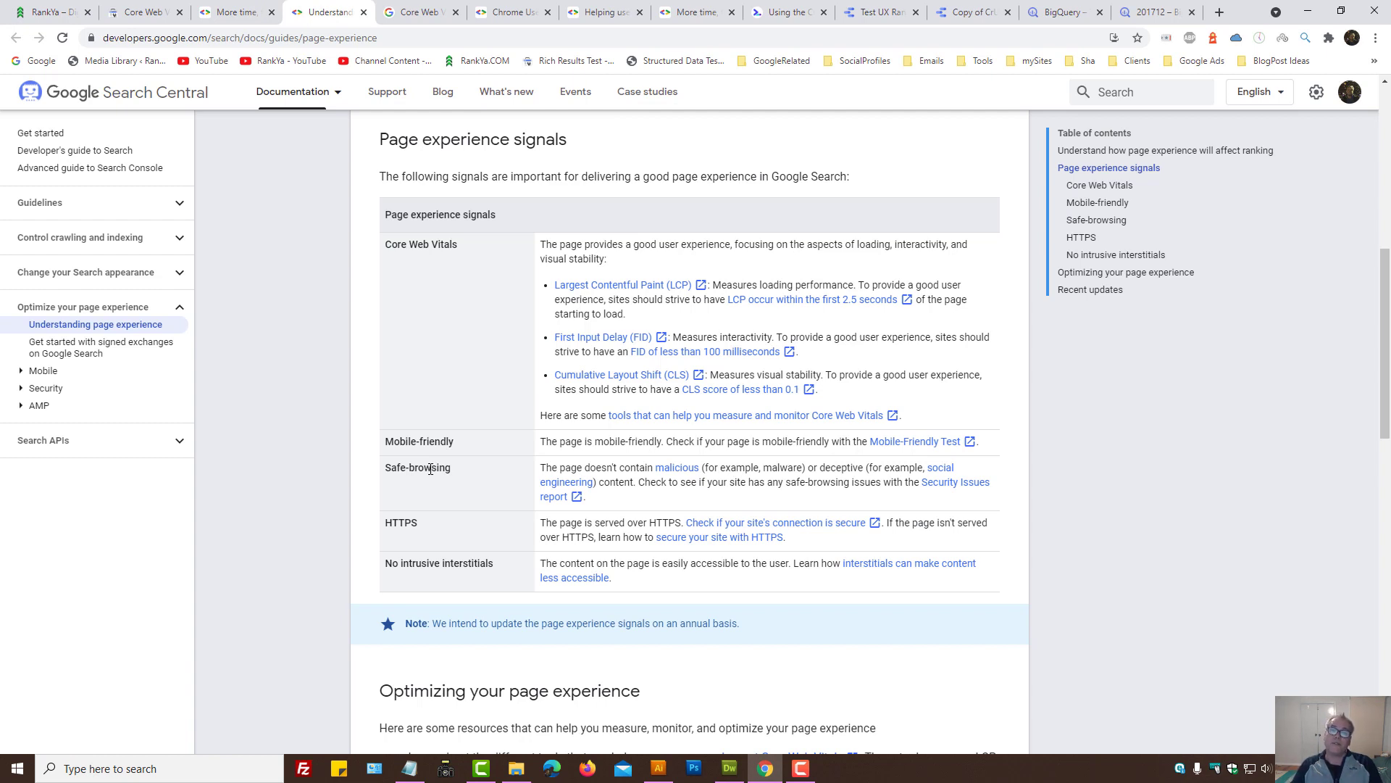
{"action": "key", "text": "ctrl+1"}
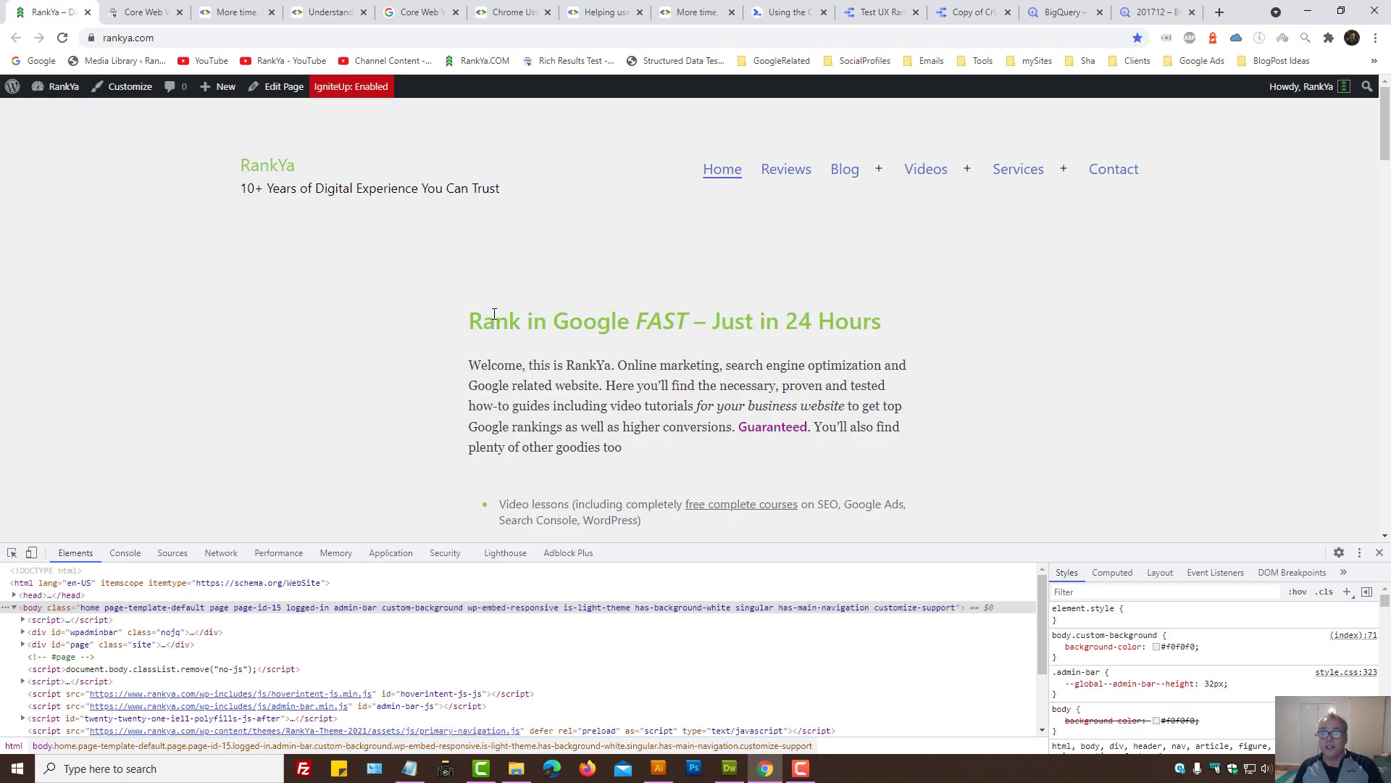
{"action": "left_click", "coordinate": [345, 13]}
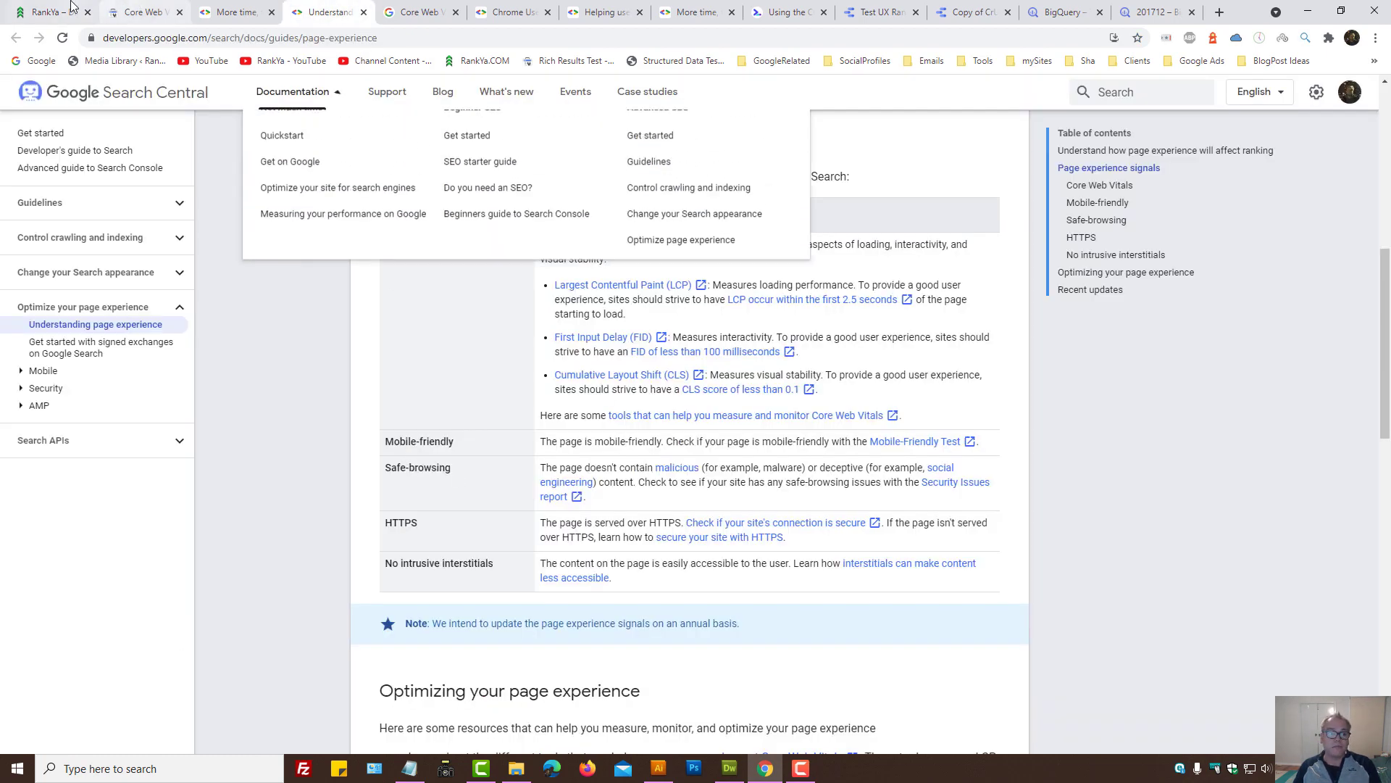
{"action": "key", "text": "ctrl+1"}
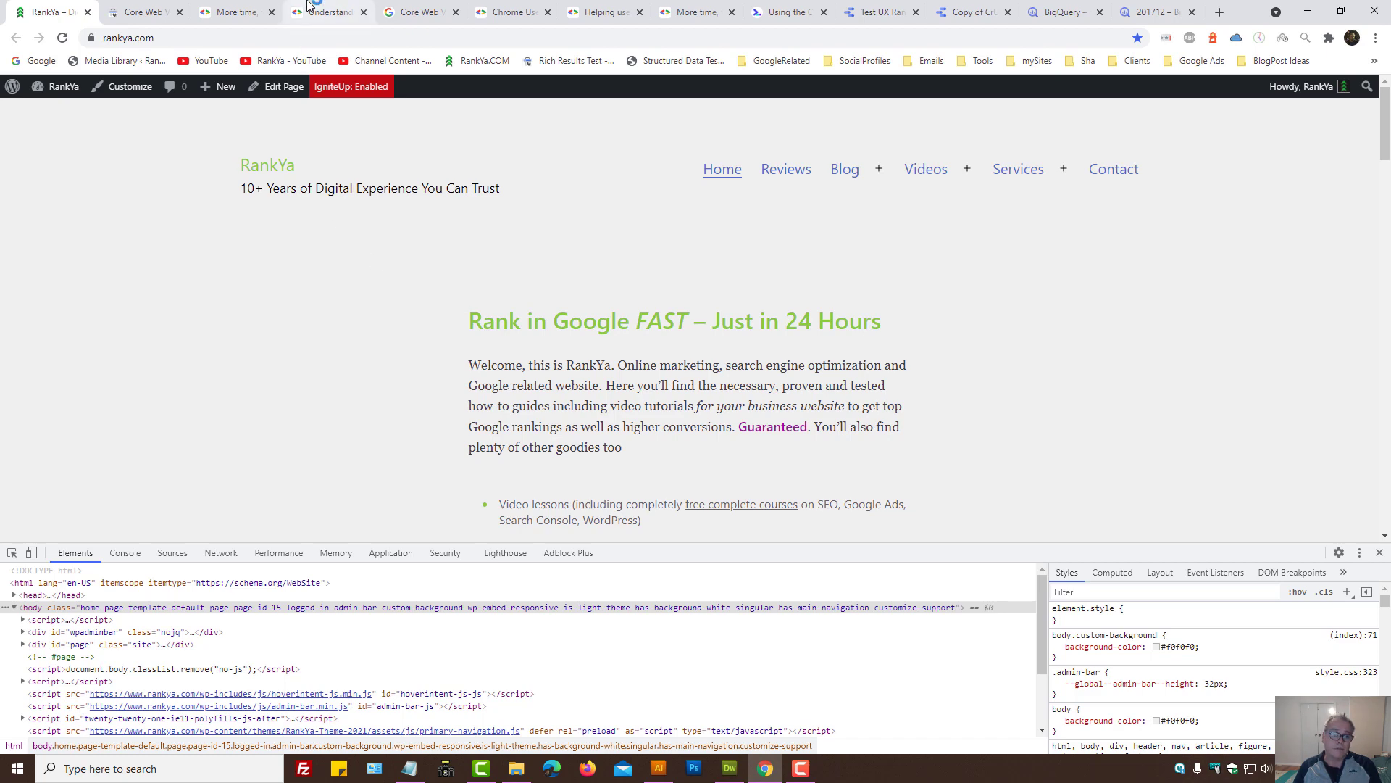
{"action": "left_click", "coordinate": [326, 12]}
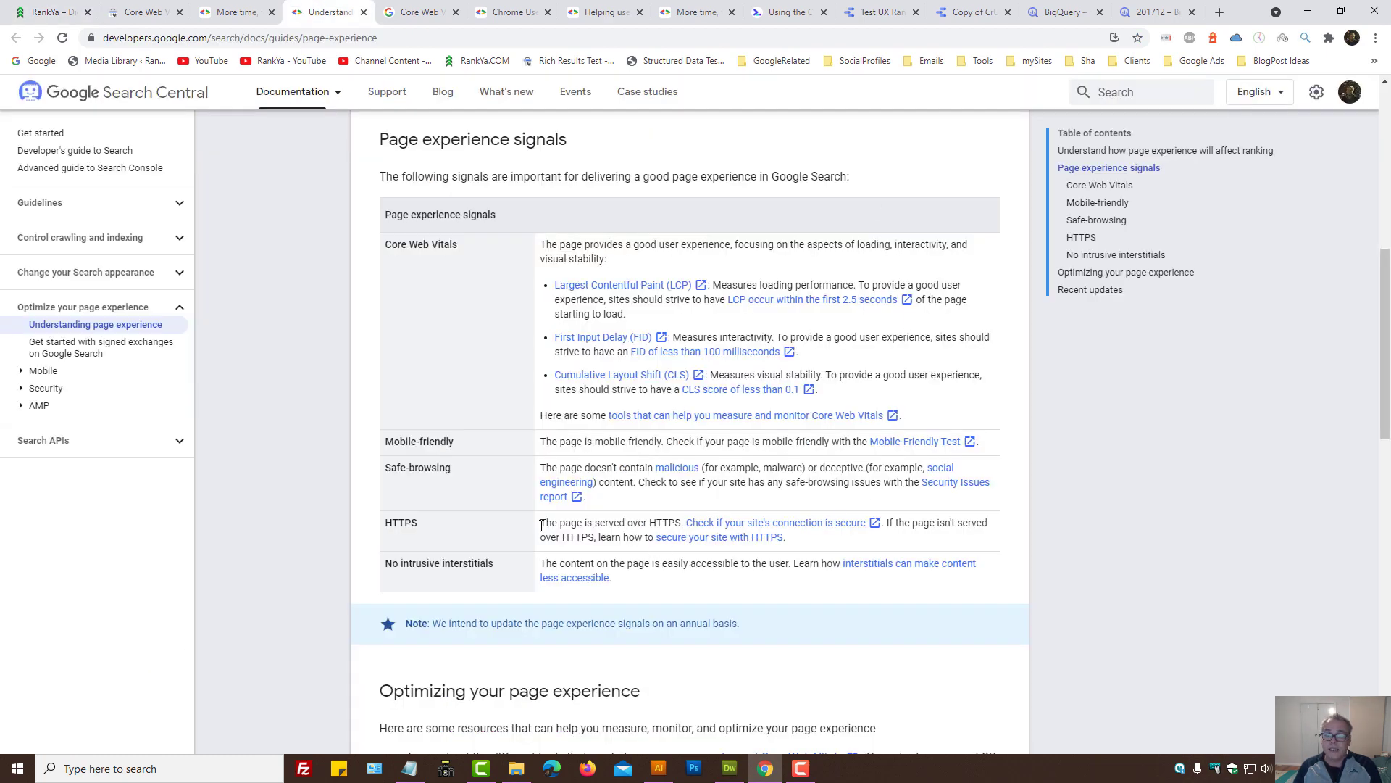
{"action": "left_click", "coordinate": [49, 12]}
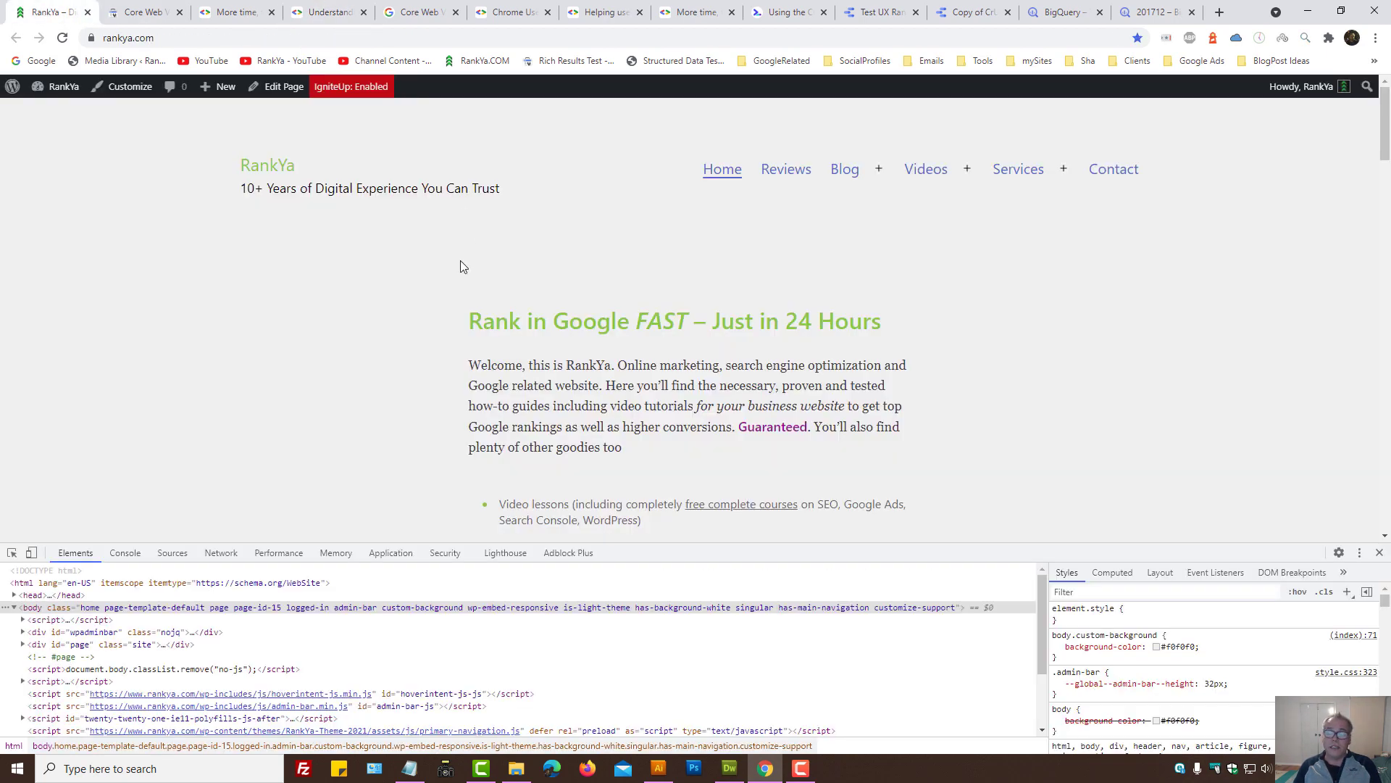
Step: Close DevTools, highlight the no intrusive interstitials description, and go to the Chrome UX Report docs
{"action": "left_click", "coordinate": [1379, 553]}
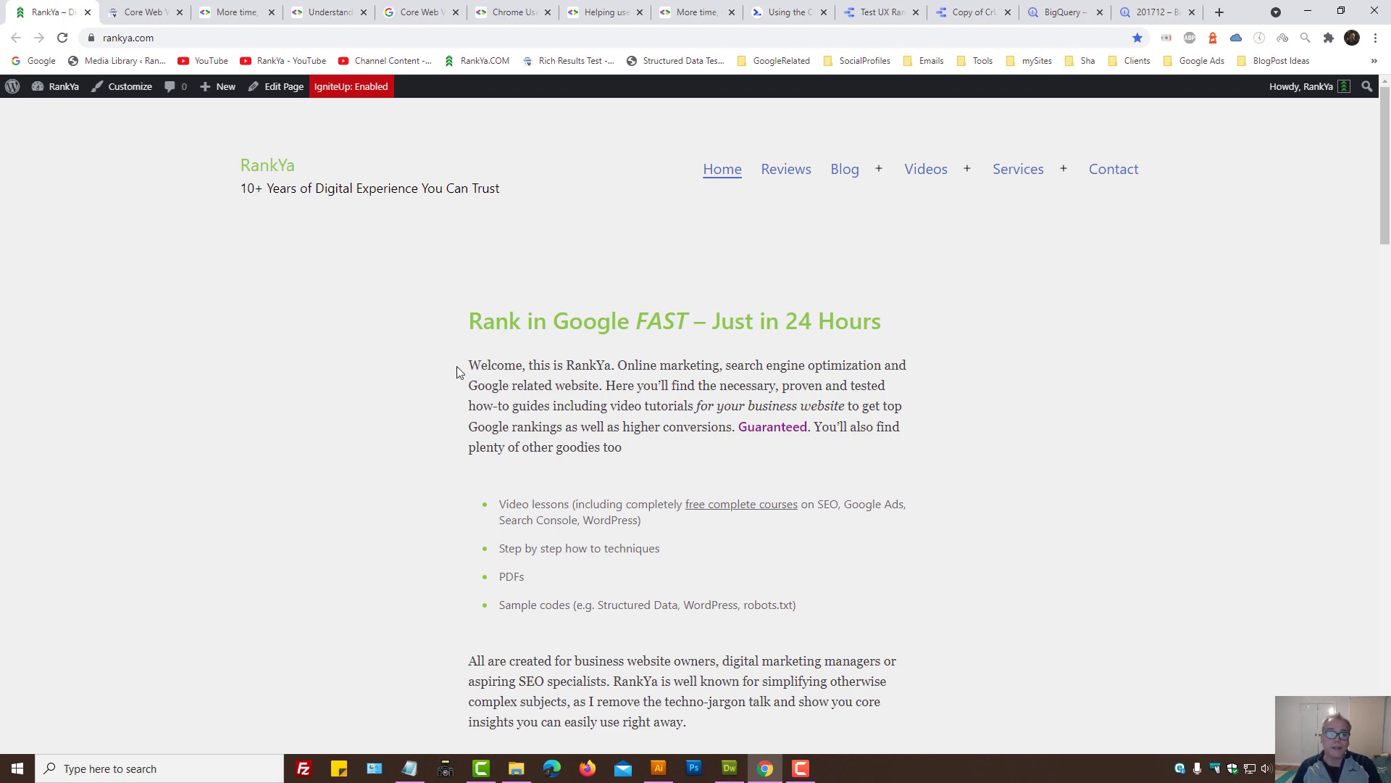
{"action": "left_click", "coordinate": [327, 13]}
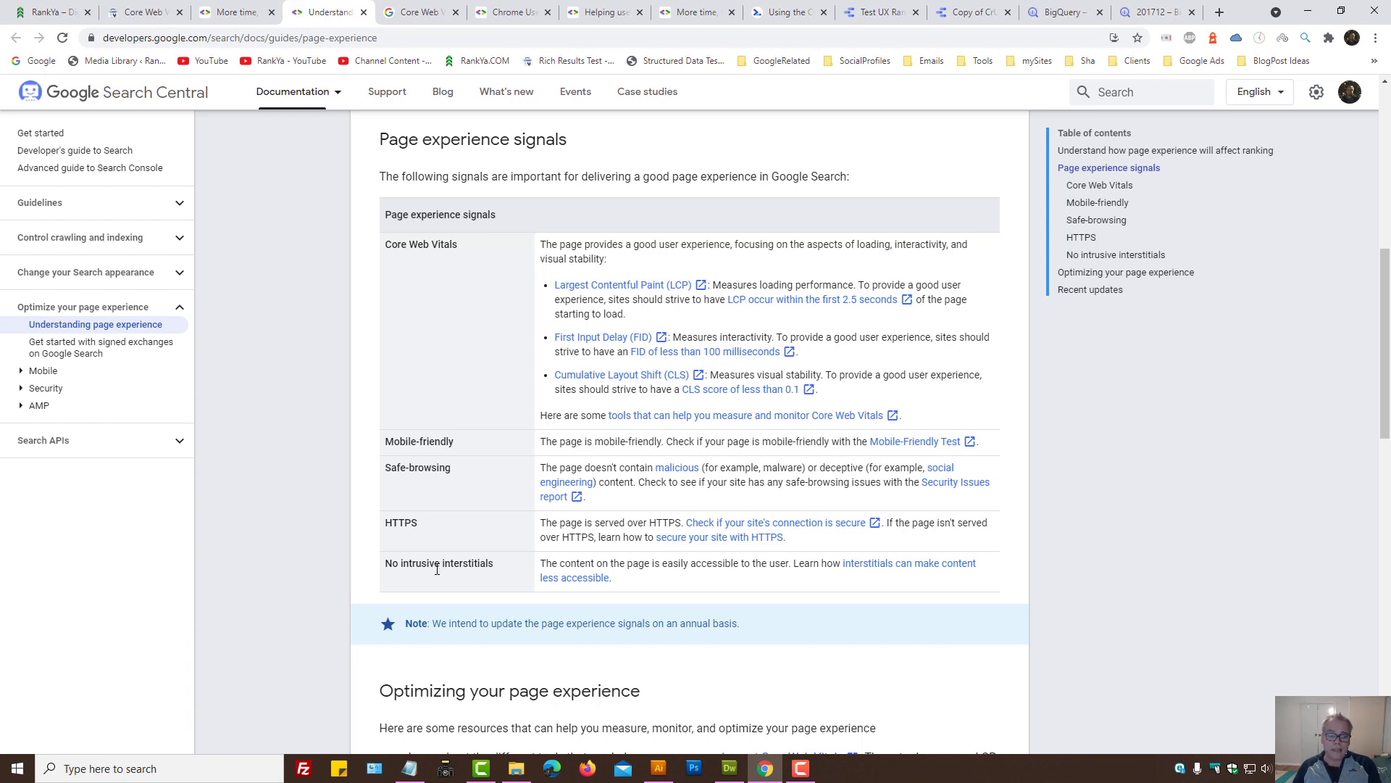
{"action": "left_click", "coordinate": [55, 13]}
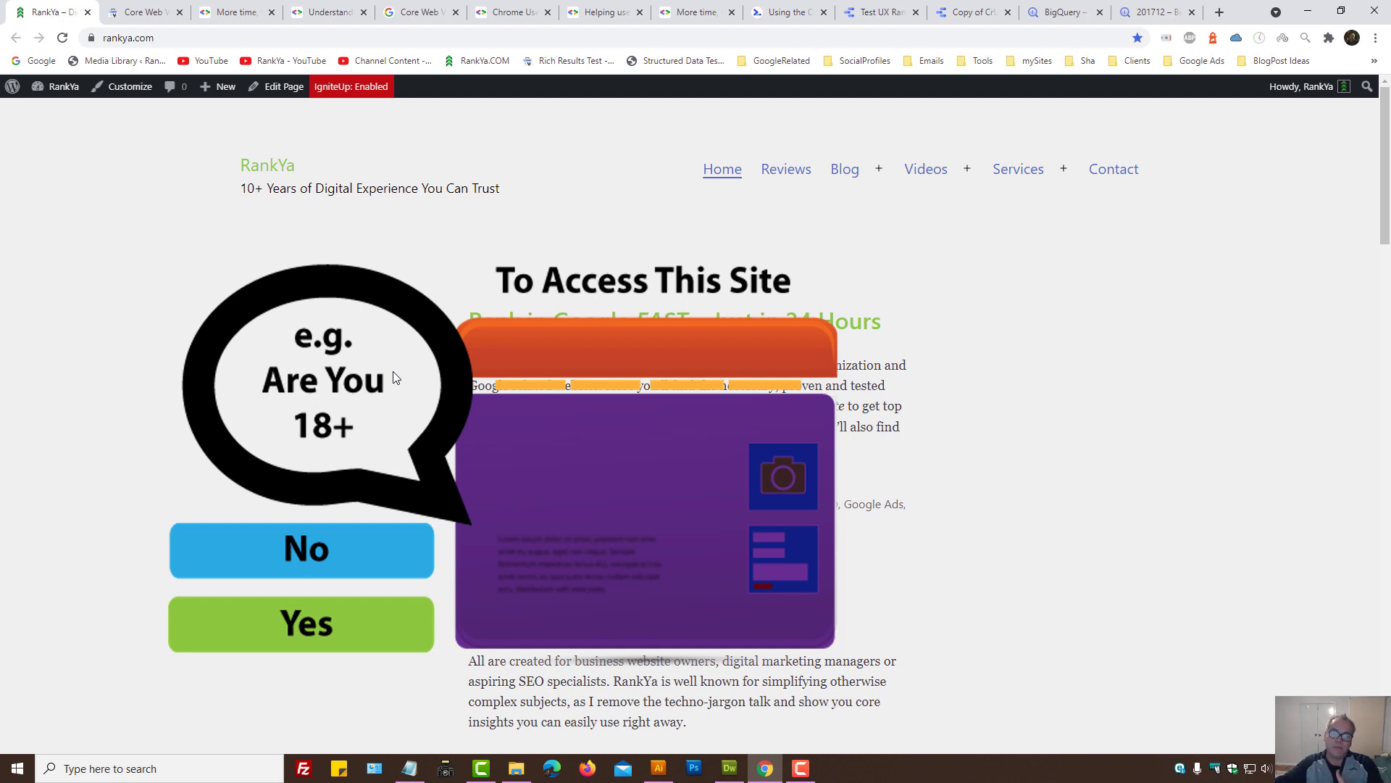
{"action": "left_click", "coordinate": [329, 12]}
{"action": "left_click_drag", "start_coordinate": [576, 563], "coordinate": [743, 566]}
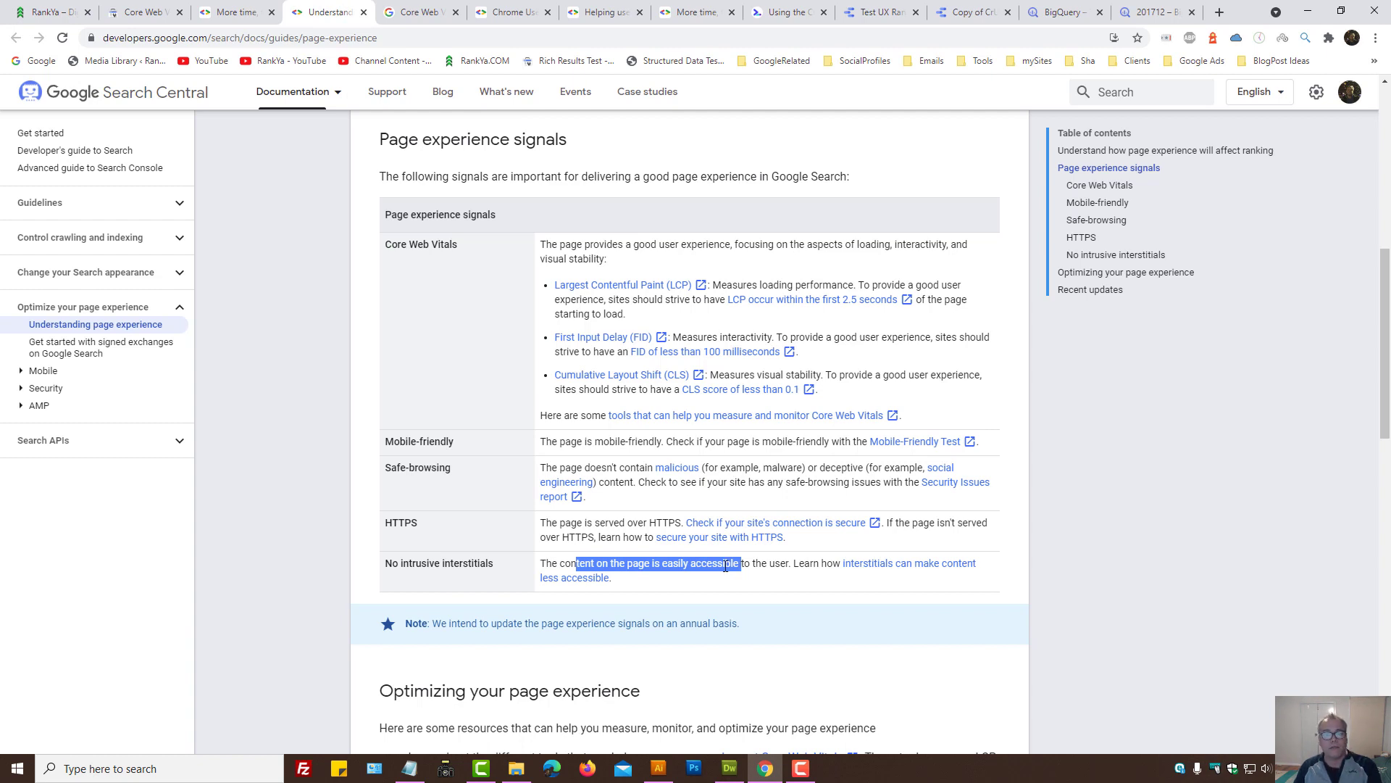
{"action": "left_click", "coordinate": [726, 566]}
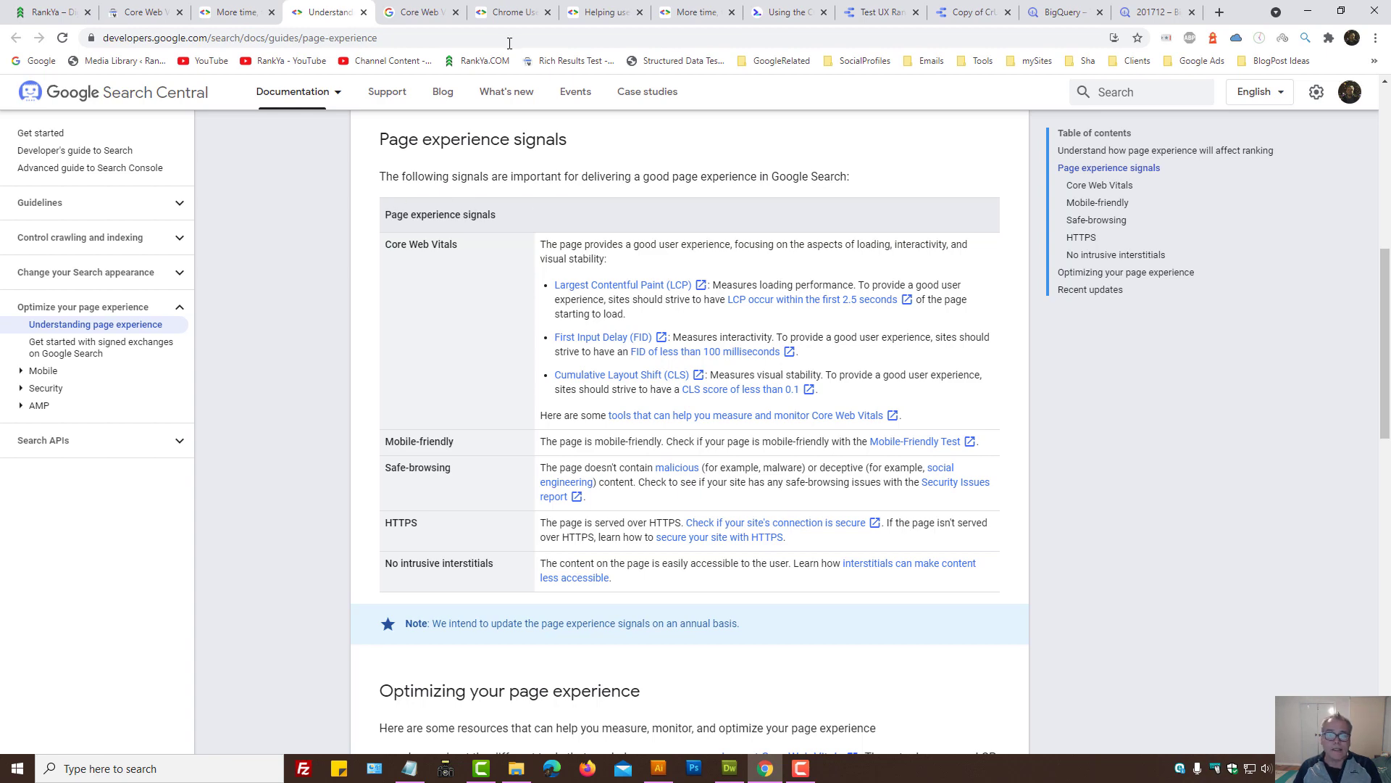
{"action": "left_click", "coordinate": [503, 14]}
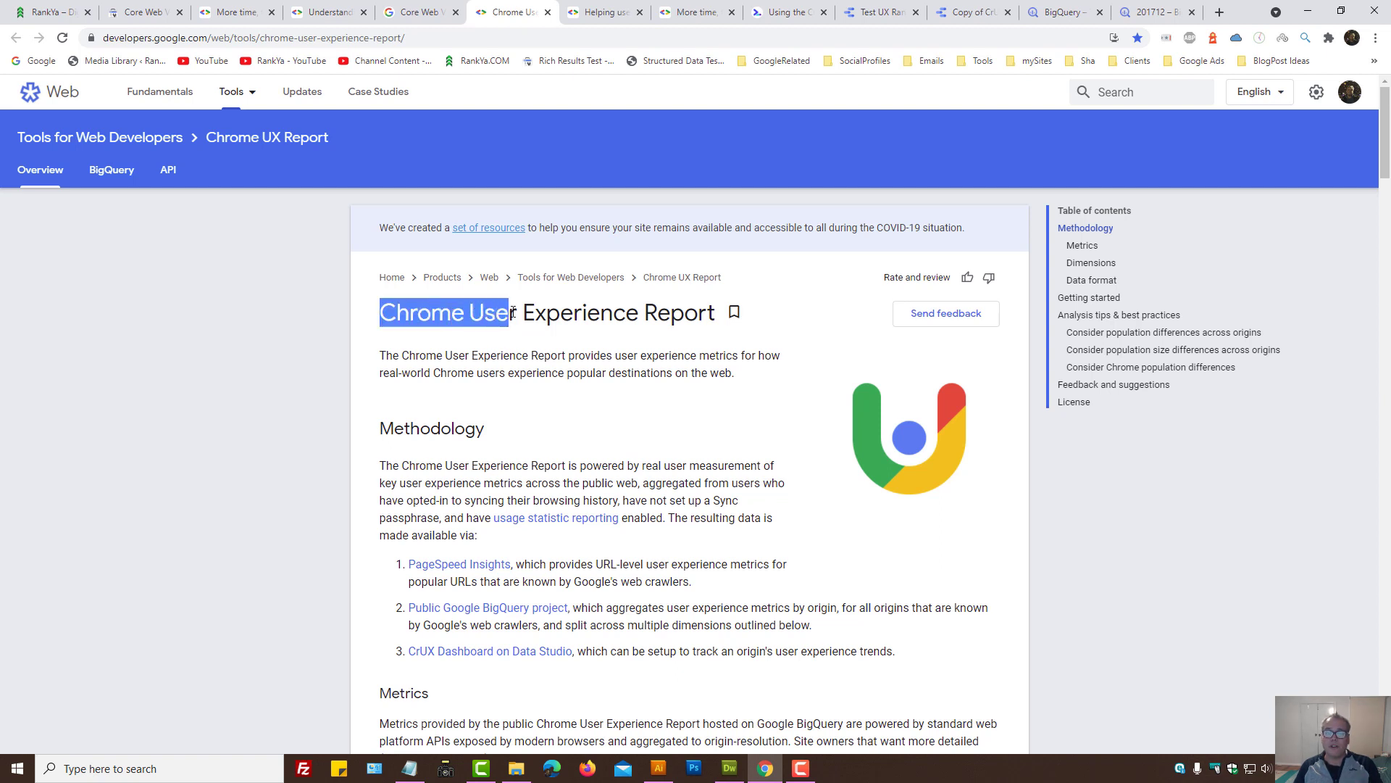
Step: Highlight the Chrome User Experience Report heading and open PageSpeed Insights in a new tab
{"action": "left_click_drag", "start_coordinate": [380, 313], "coordinate": [719, 313]}
{"action": "left_click", "coordinate": [577, 346]}
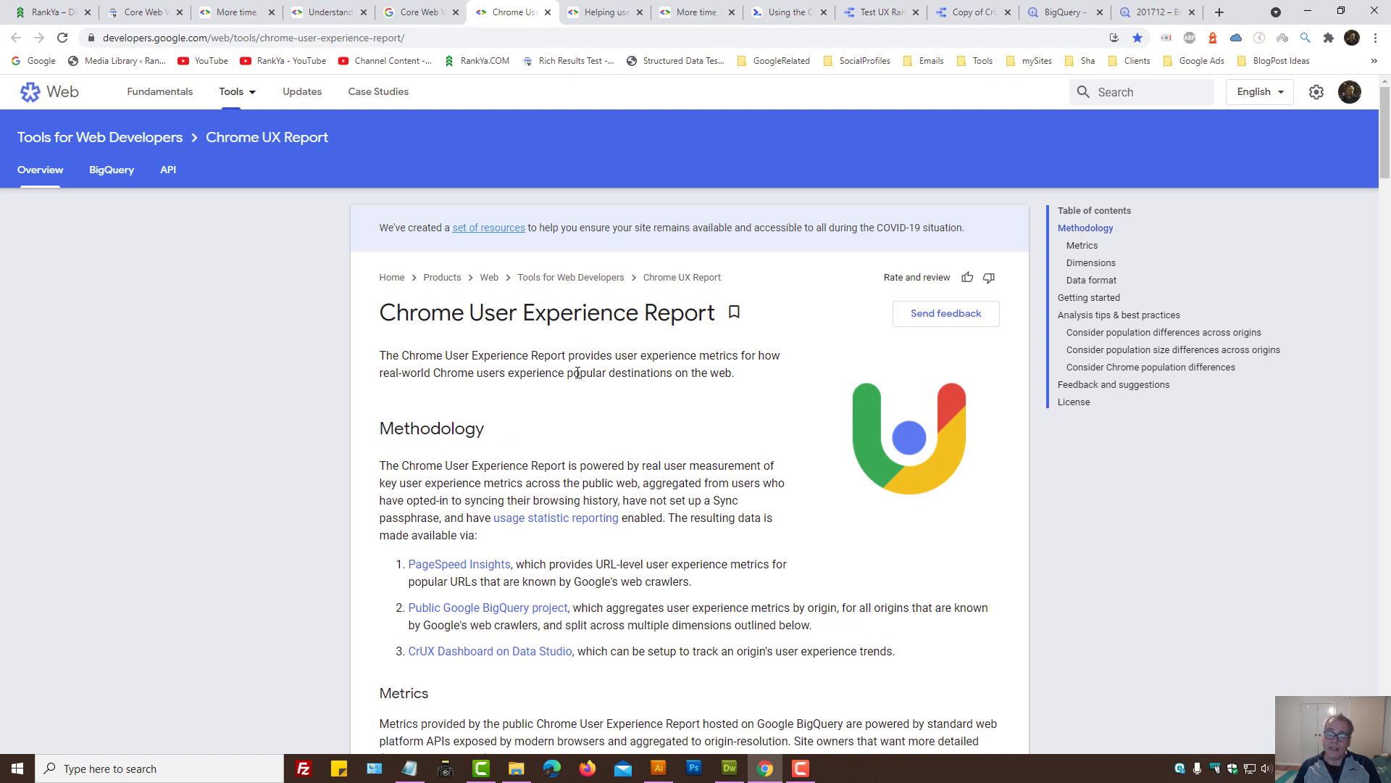
{"action": "middle_click", "coordinate": [462, 563]}
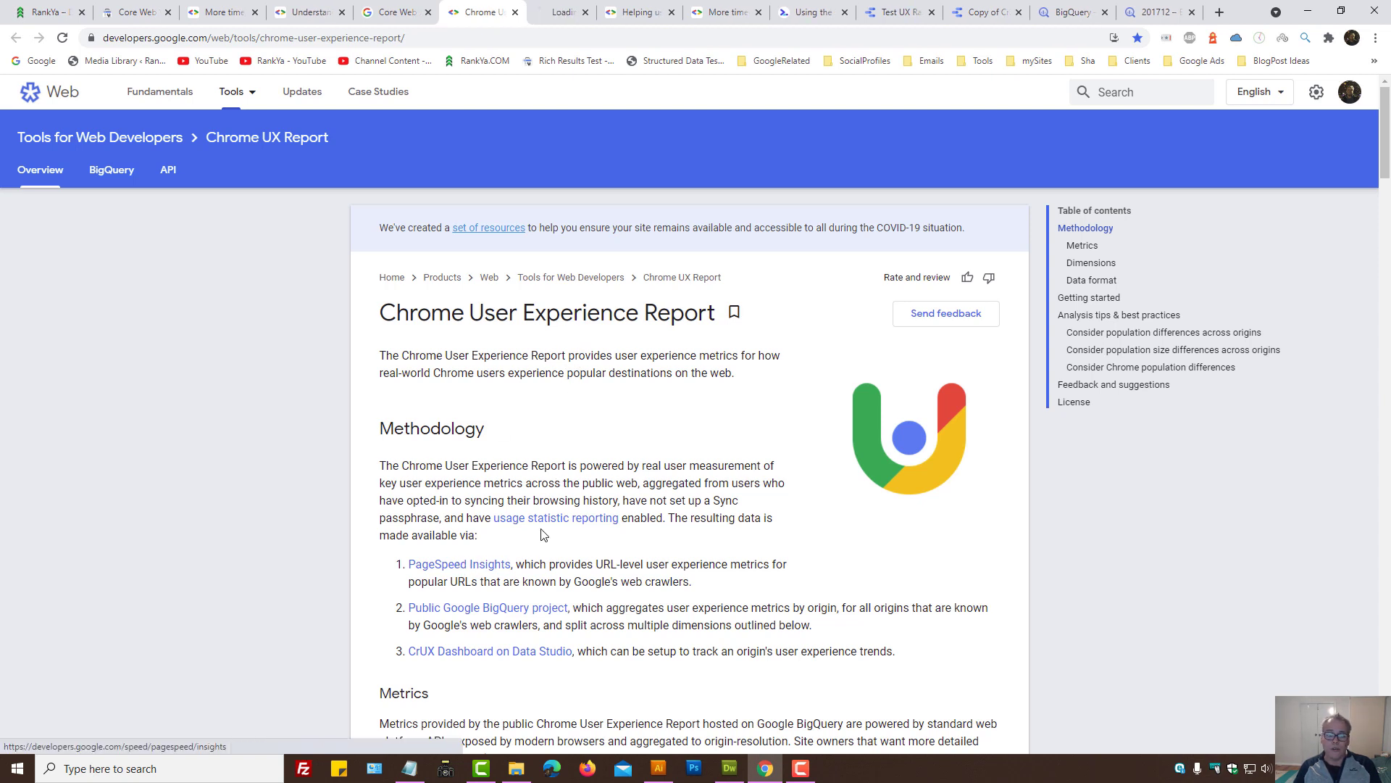
{"action": "left_click", "coordinate": [563, 11]}
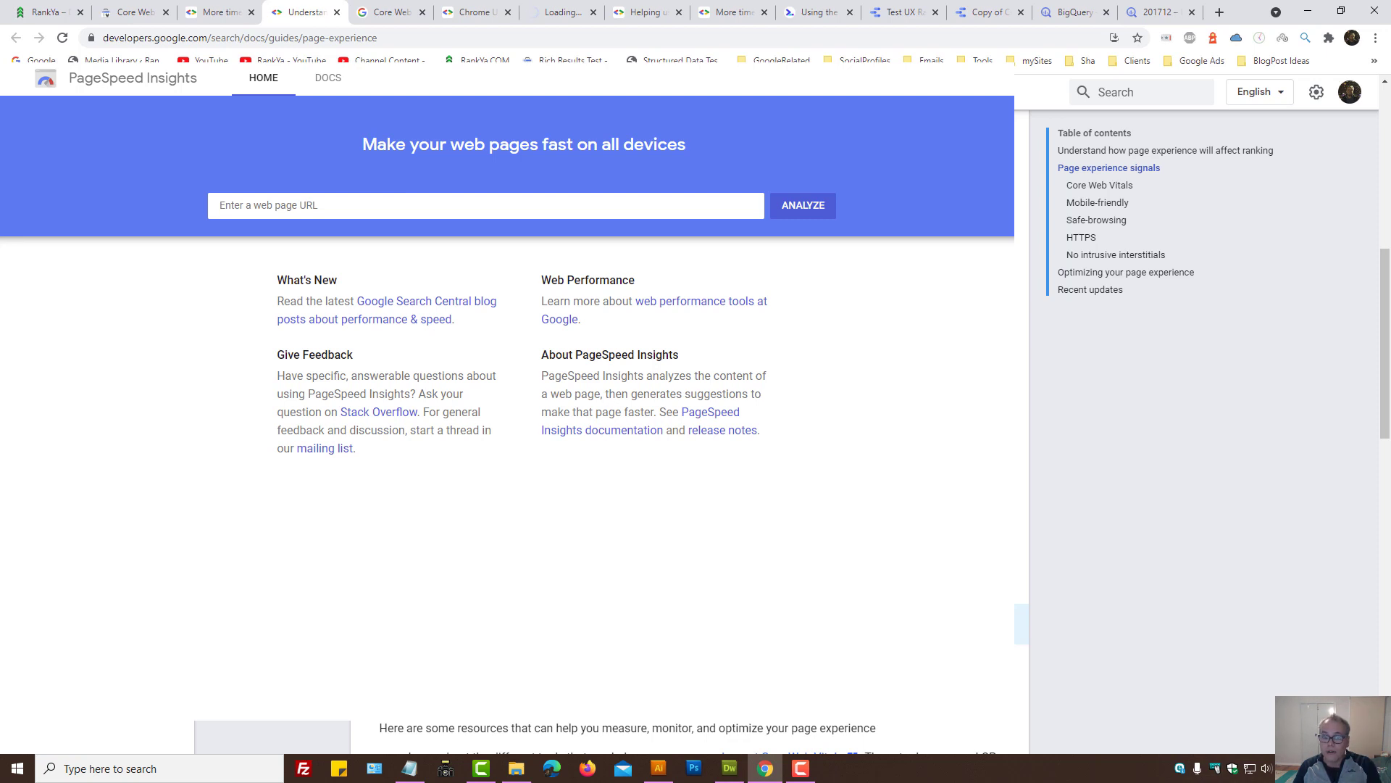
Step: Reload PageSpeed Insights, check the Search Console Core Web Vitals report, and open the FAQs thread
{"action": "left_click", "coordinate": [560, 11]}
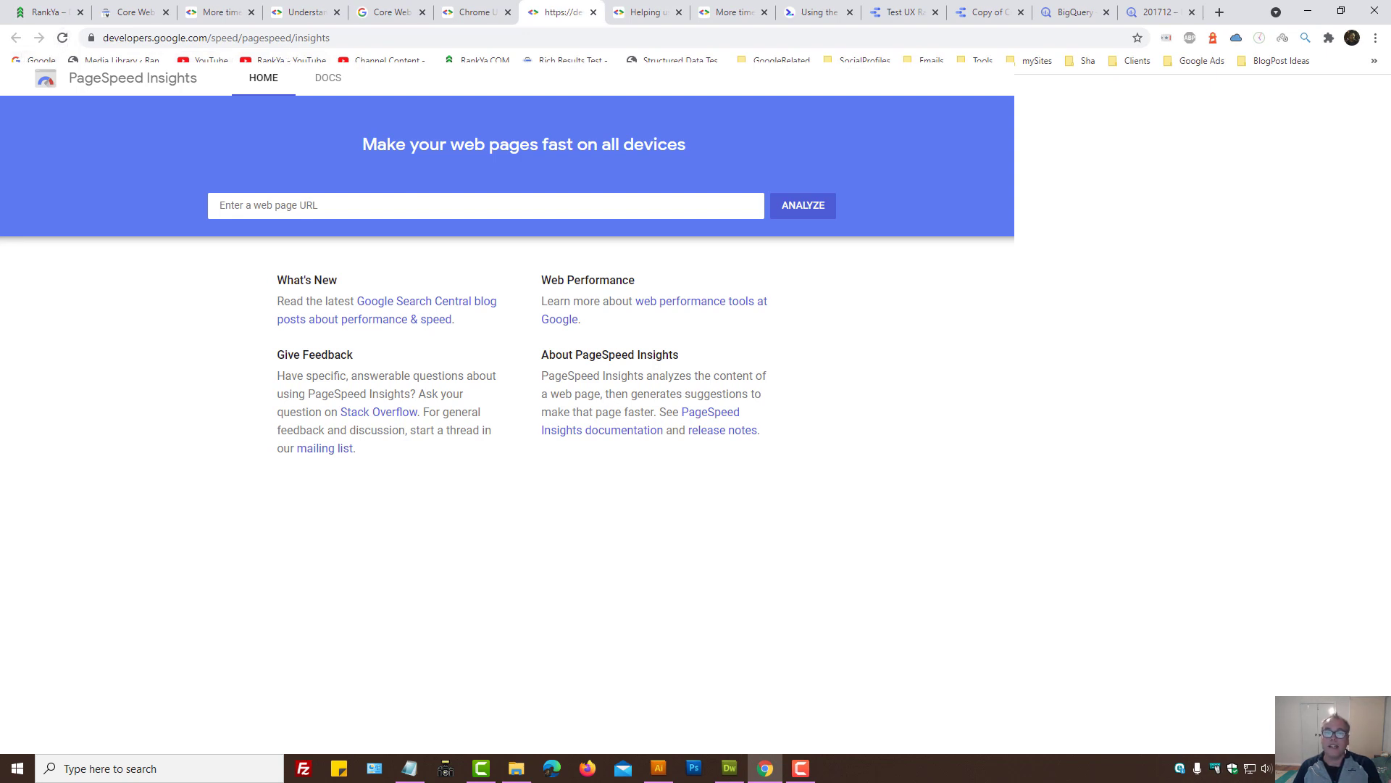
{"action": "left_click", "coordinate": [63, 38]}
{"action": "left_click", "coordinate": [131, 12]}
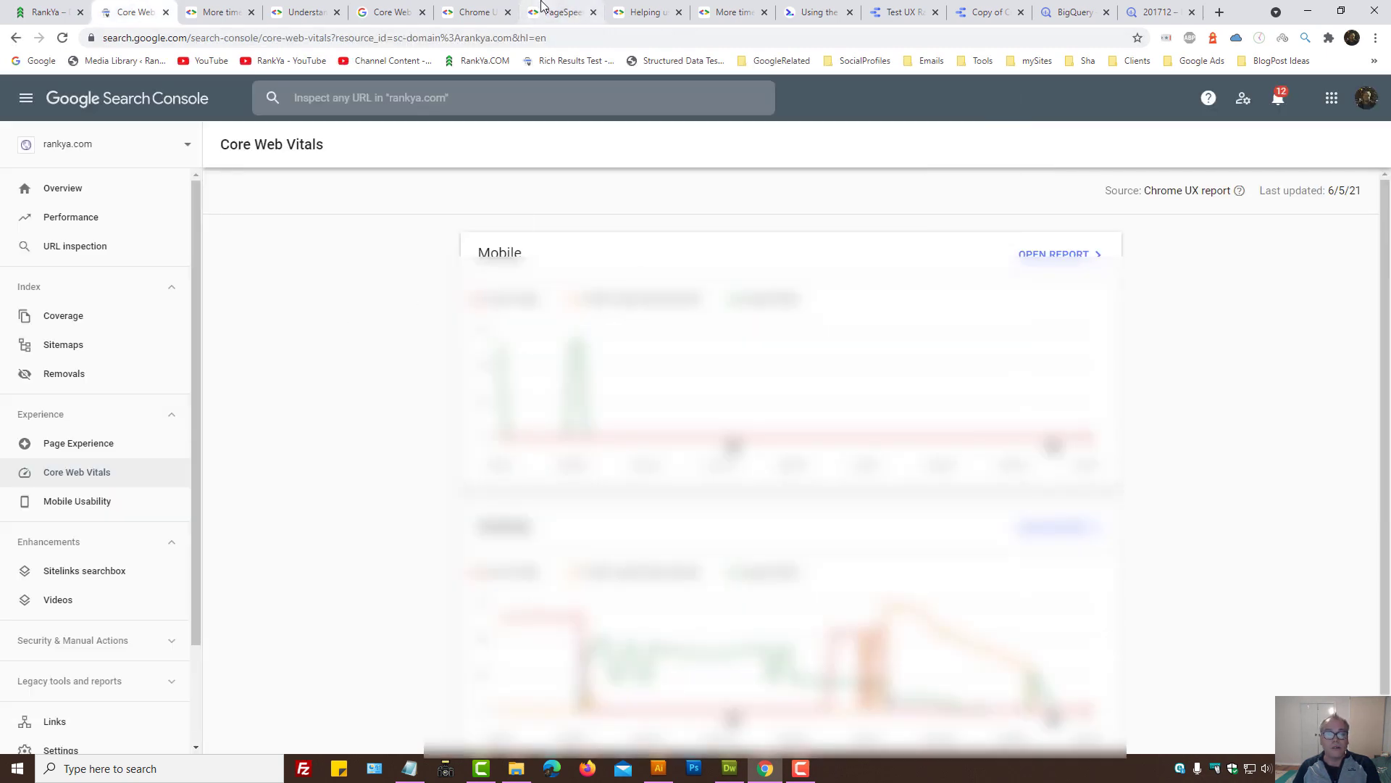
{"action": "left_click", "coordinate": [562, 13]}
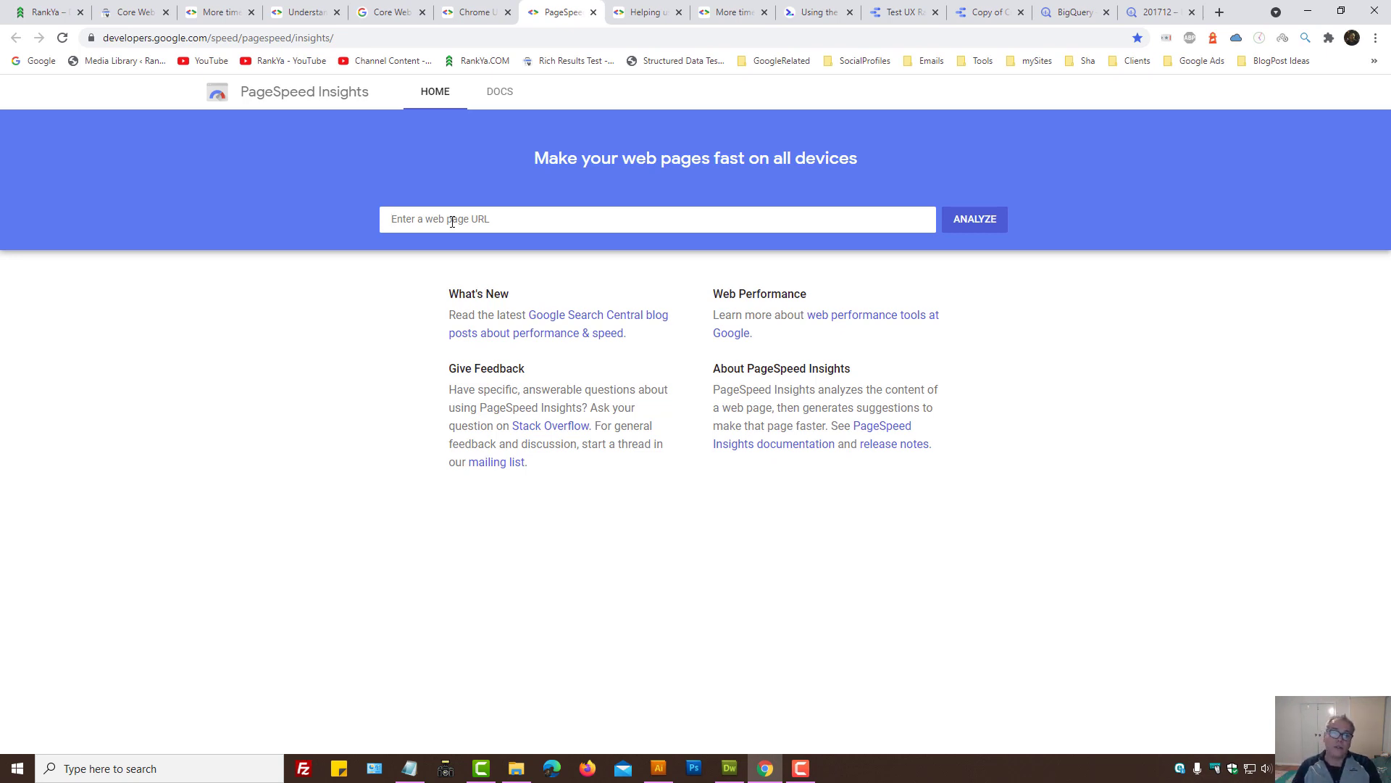
{"action": "left_click", "coordinate": [397, 11]}
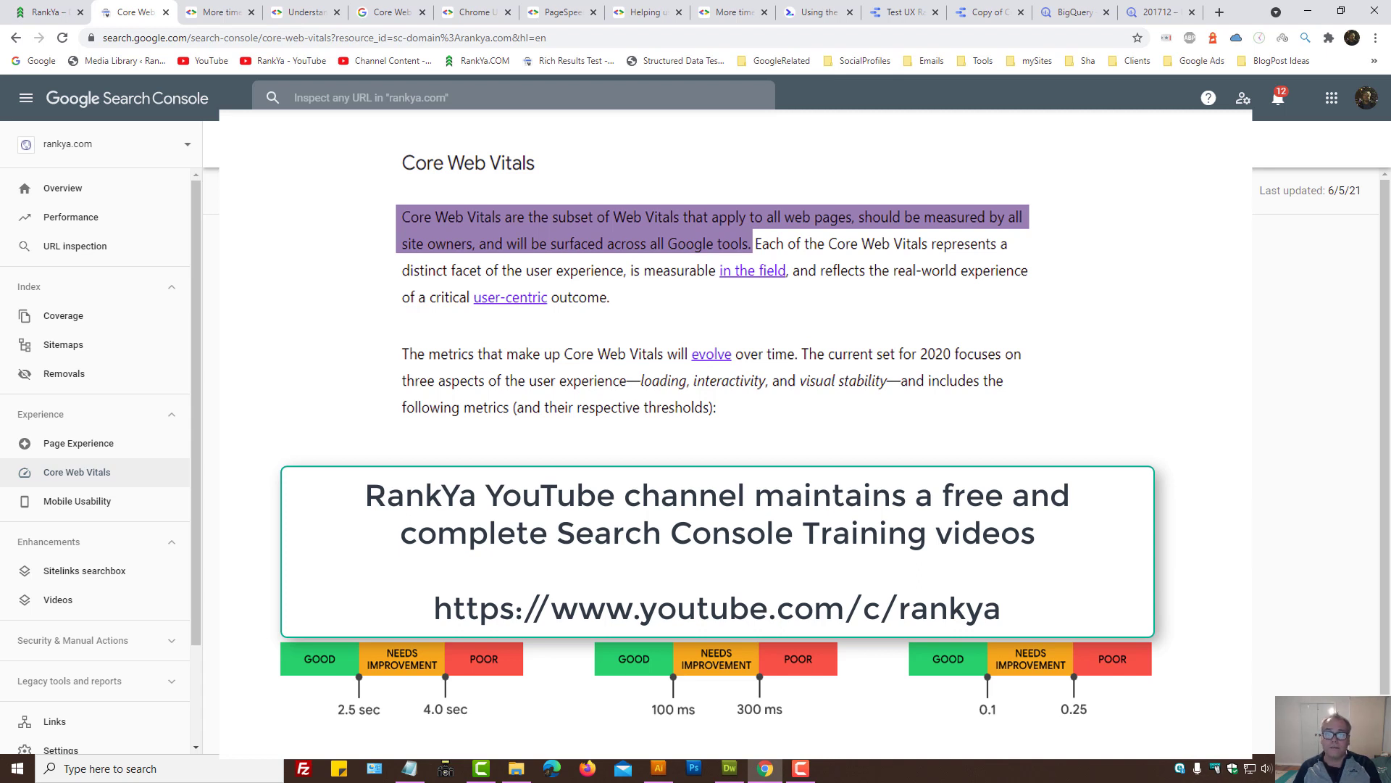
Step: Pass through the Search Central blog post to the 'Using the CrUX Dashboard' web.dev article
{"action": "left_click", "coordinate": [730, 12]}
{"action": "left_click", "coordinate": [813, 12]}
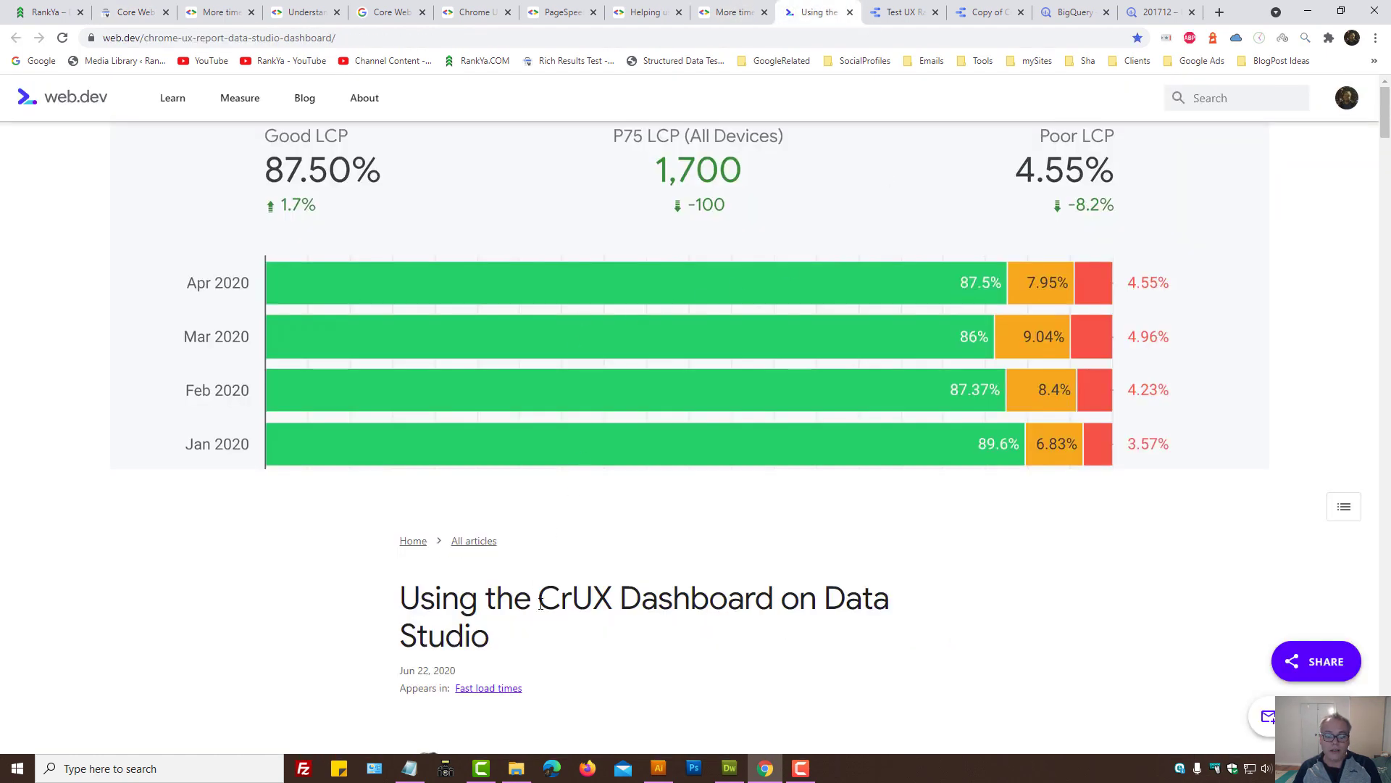
Step: Highlight the article title, then open the 'Test UX RankYa Data Source' and 'Copy of CrUX Dashboard v2' tabs
{"action": "left_click_drag", "start_coordinate": [540, 600], "coordinate": [846, 600]}
{"action": "left_click", "coordinate": [718, 593]}
{"action": "left_click", "coordinate": [897, 12]}
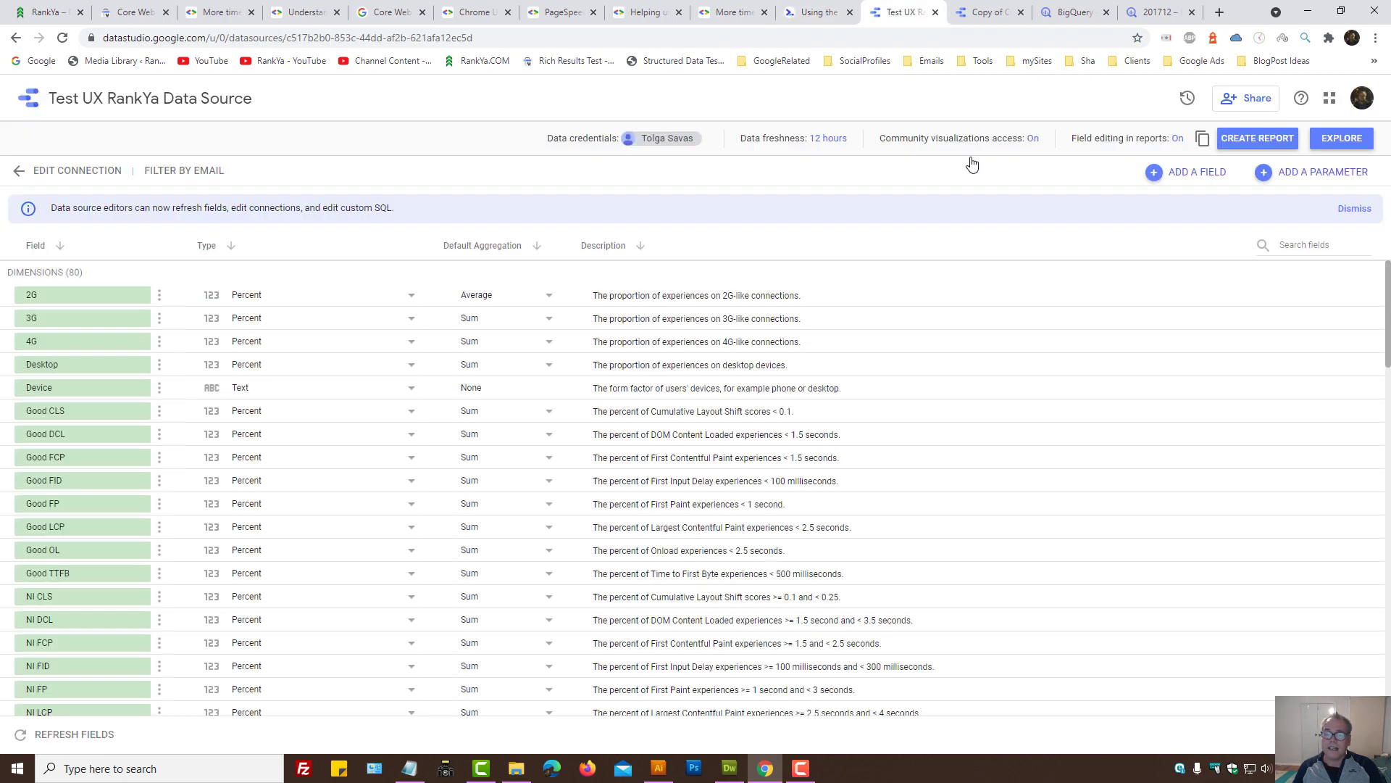
{"action": "left_click", "coordinate": [987, 11]}
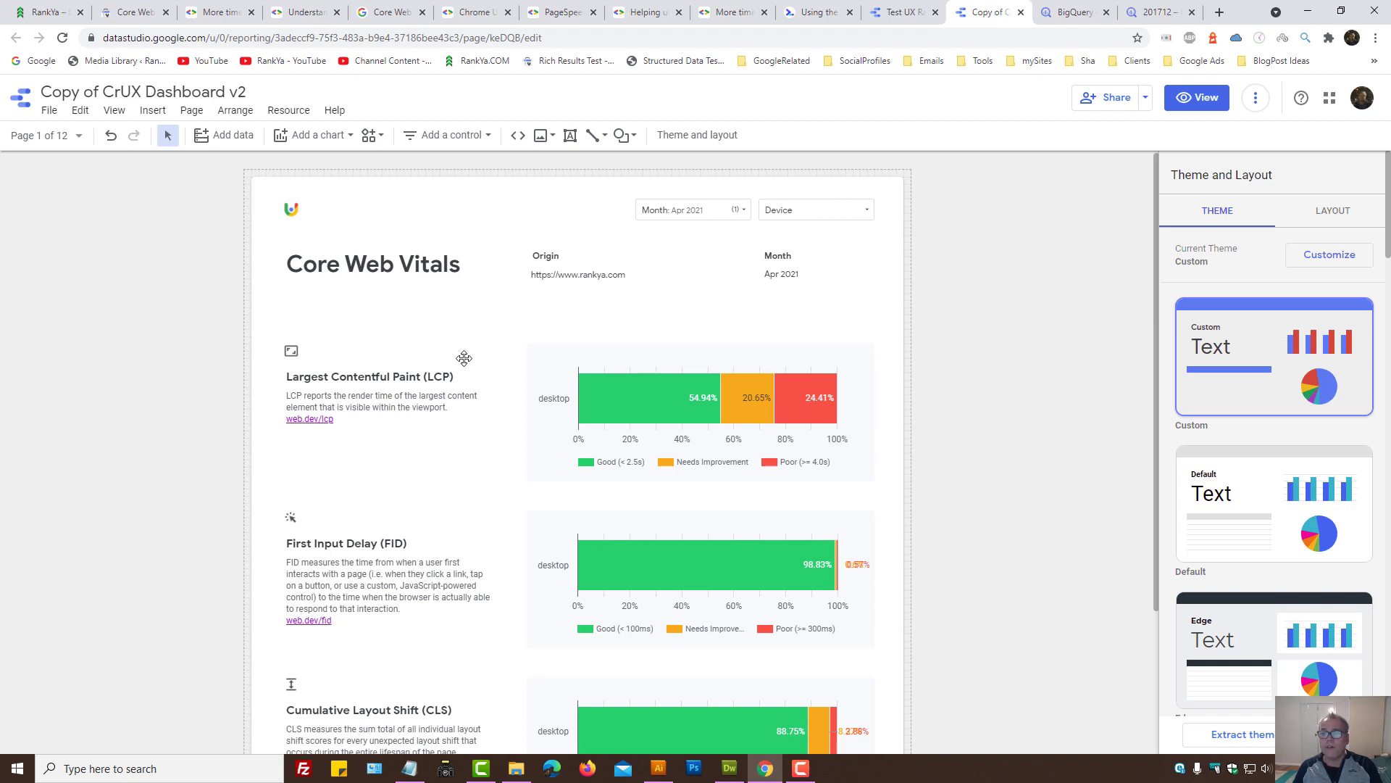
Step: Open an enlarged DevTools panel on the RankYa homepage and view its Performance and Lighthouse panels
{"action": "left_click", "coordinate": [50, 12]}
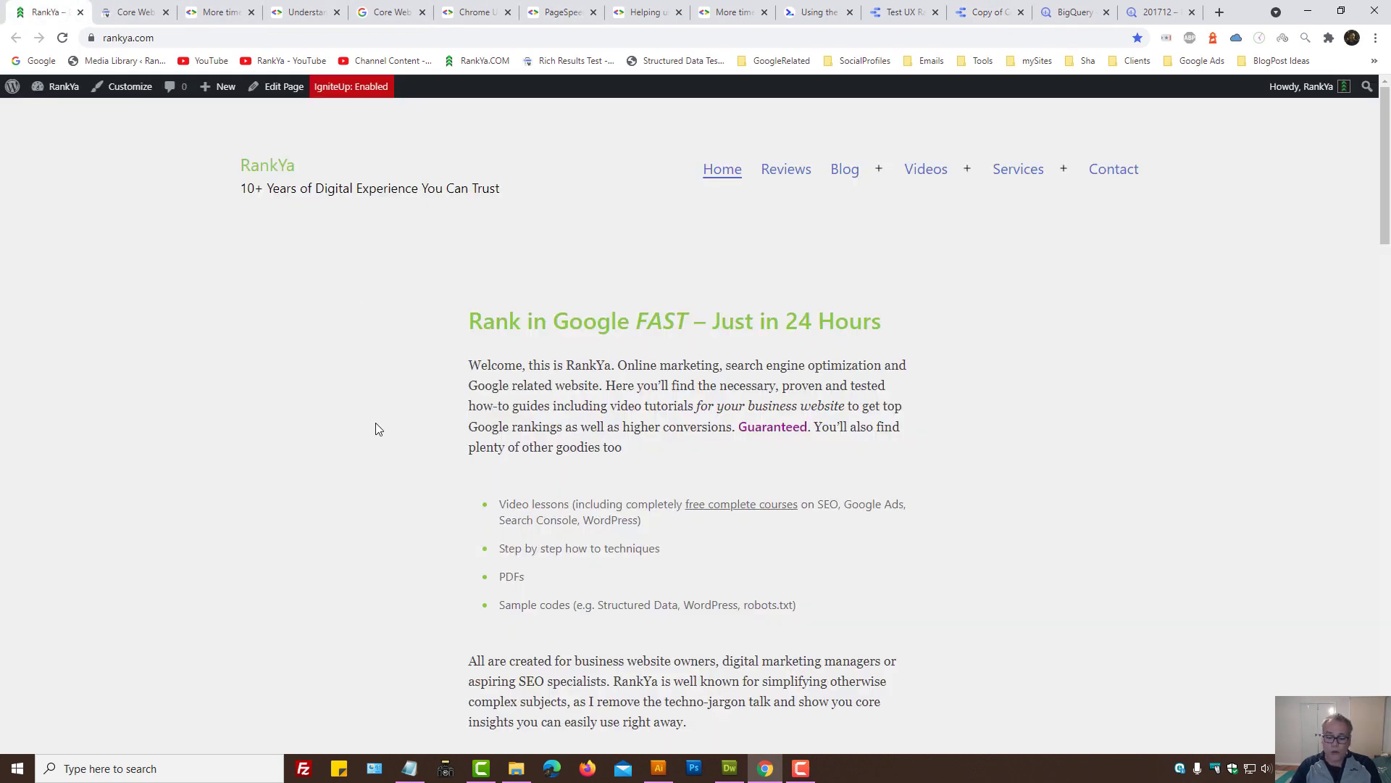
{"action": "key", "text": "F12"}
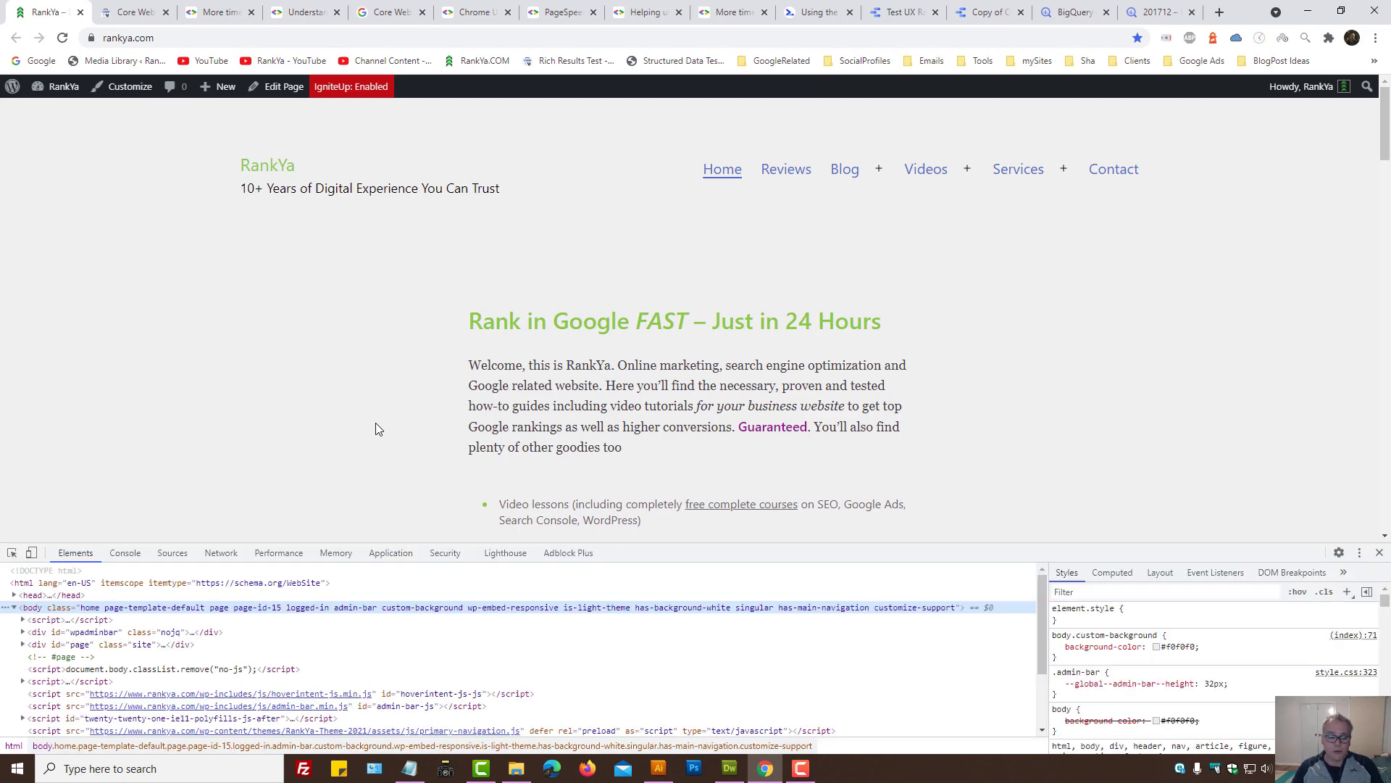
{"action": "left_click_drag", "start_coordinate": [770, 545], "coordinate": [757, 466]}
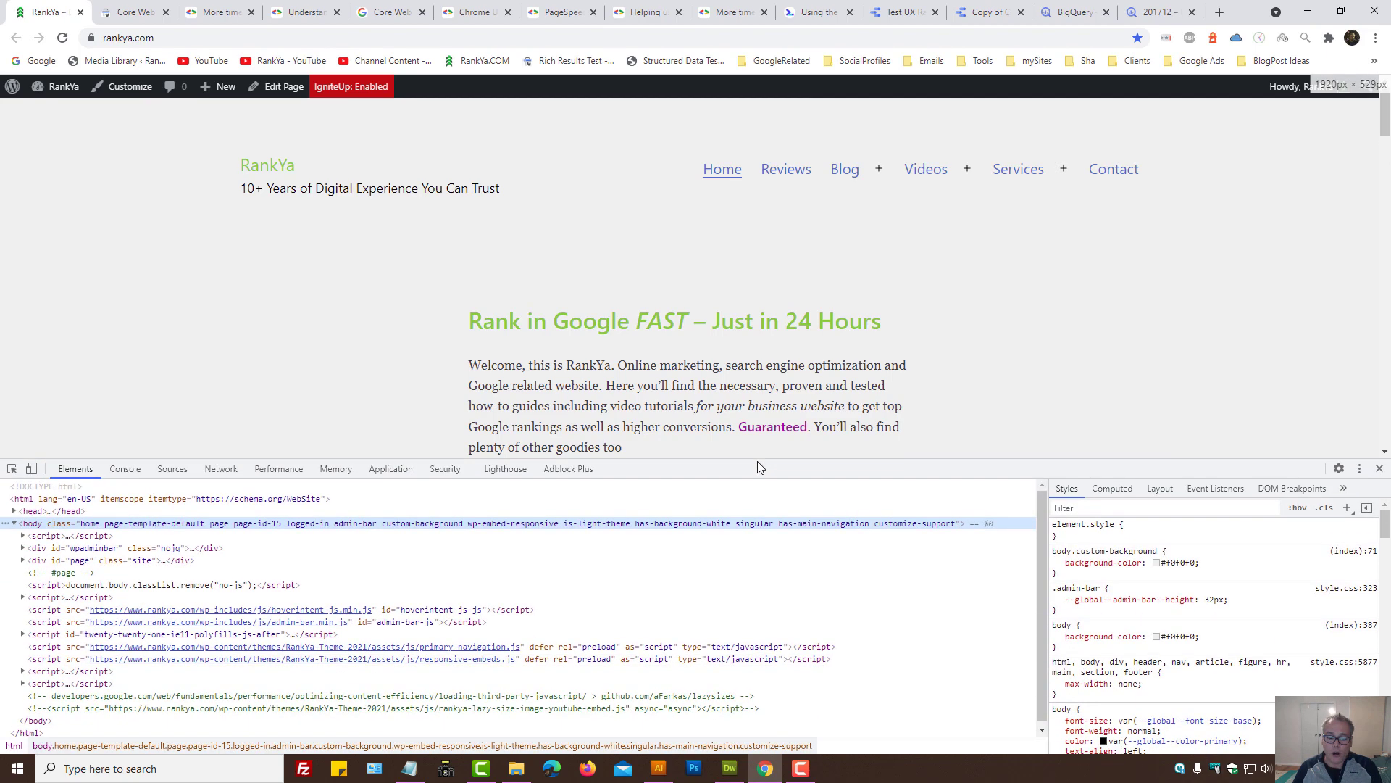
{"action": "left_click", "coordinate": [278, 468]}
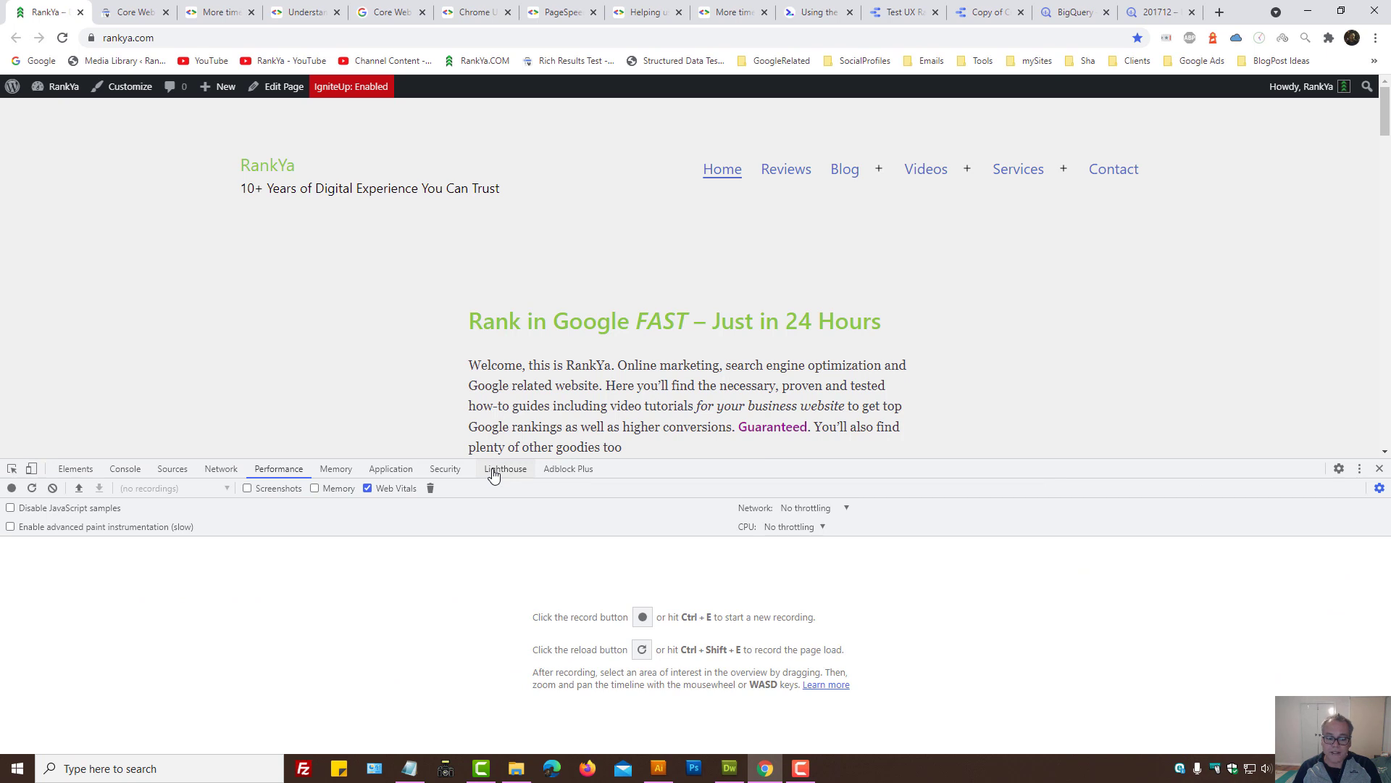
{"action": "left_click", "coordinate": [505, 469]}
{"action": "left_click", "coordinate": [276, 472]}
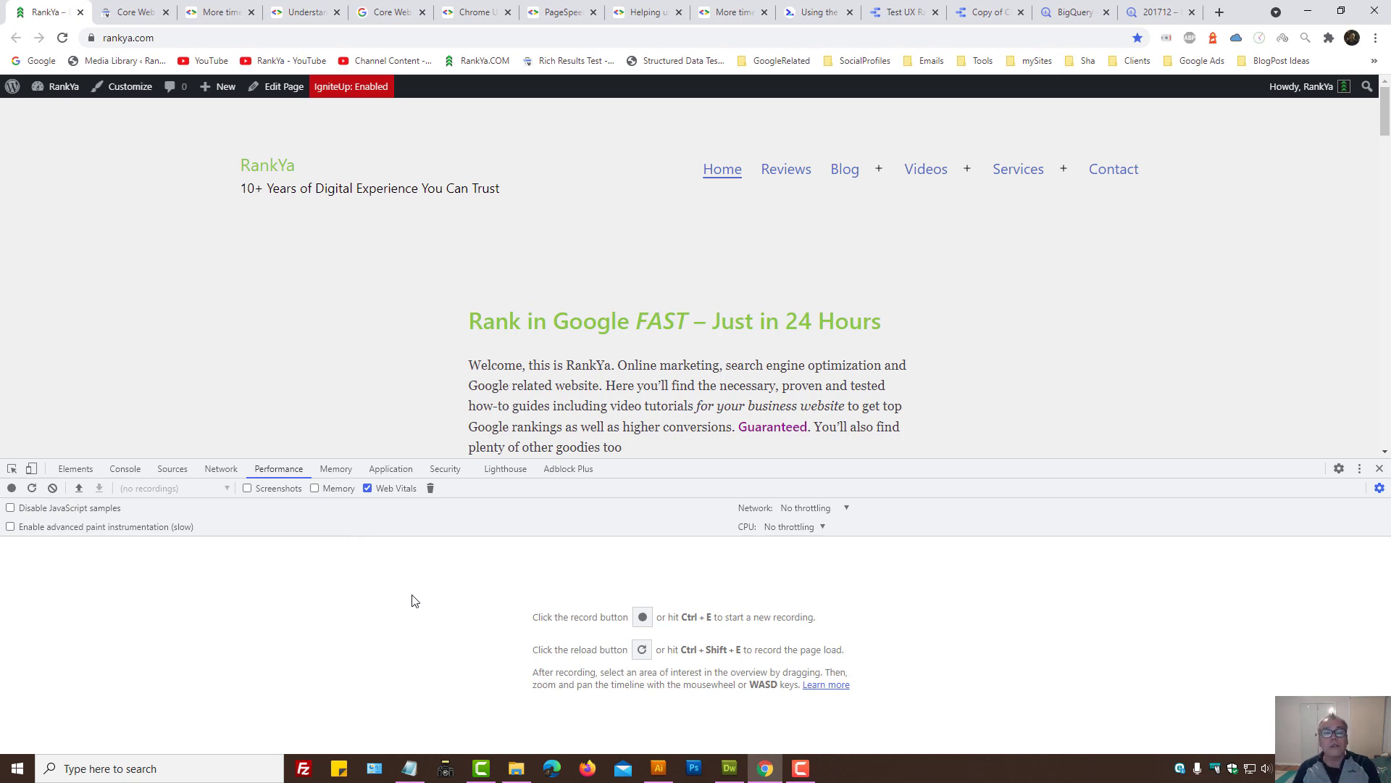
{"action": "left_click", "coordinate": [517, 472]}
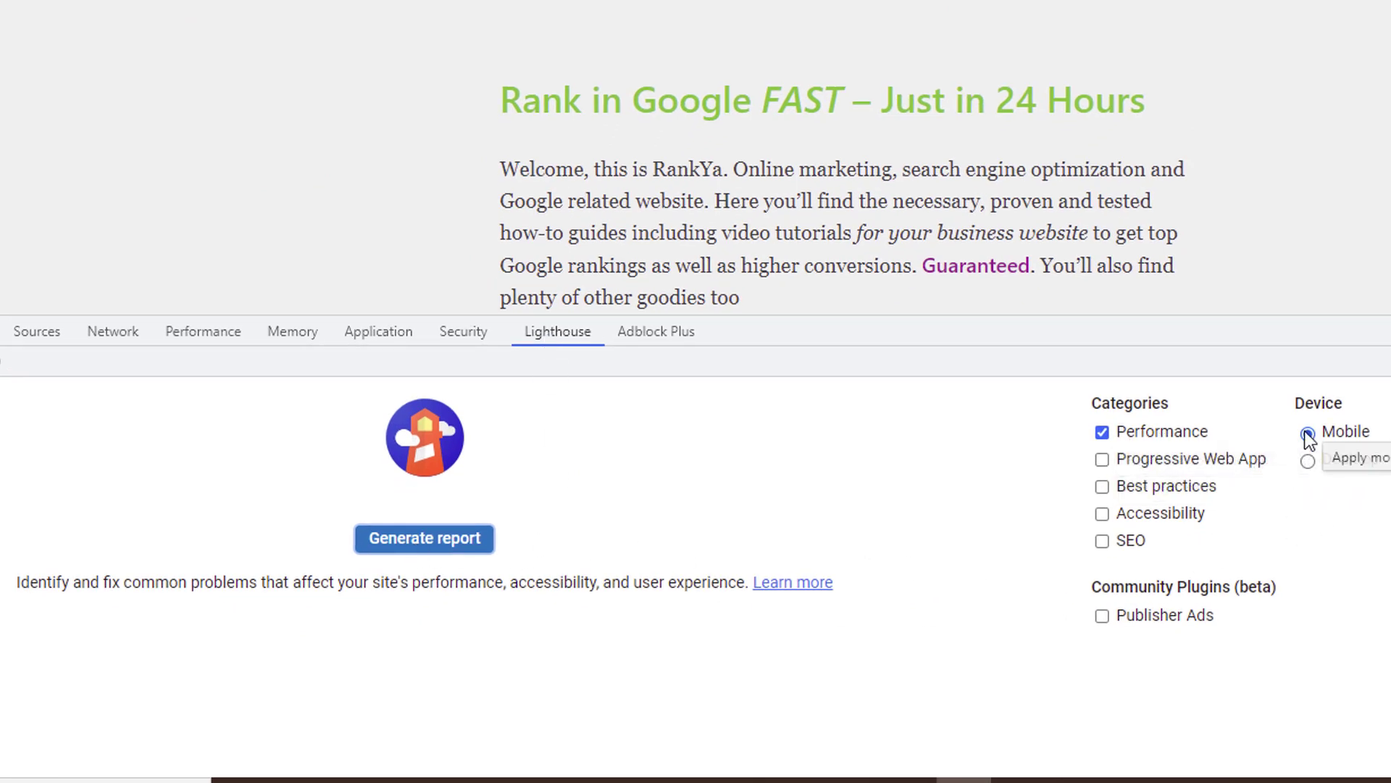
Step: Pick the mobile Lighthouse audit, glance at PageSpeed Insights, then close DevTools on RankYa
{"action": "left_click", "coordinate": [1310, 460]}
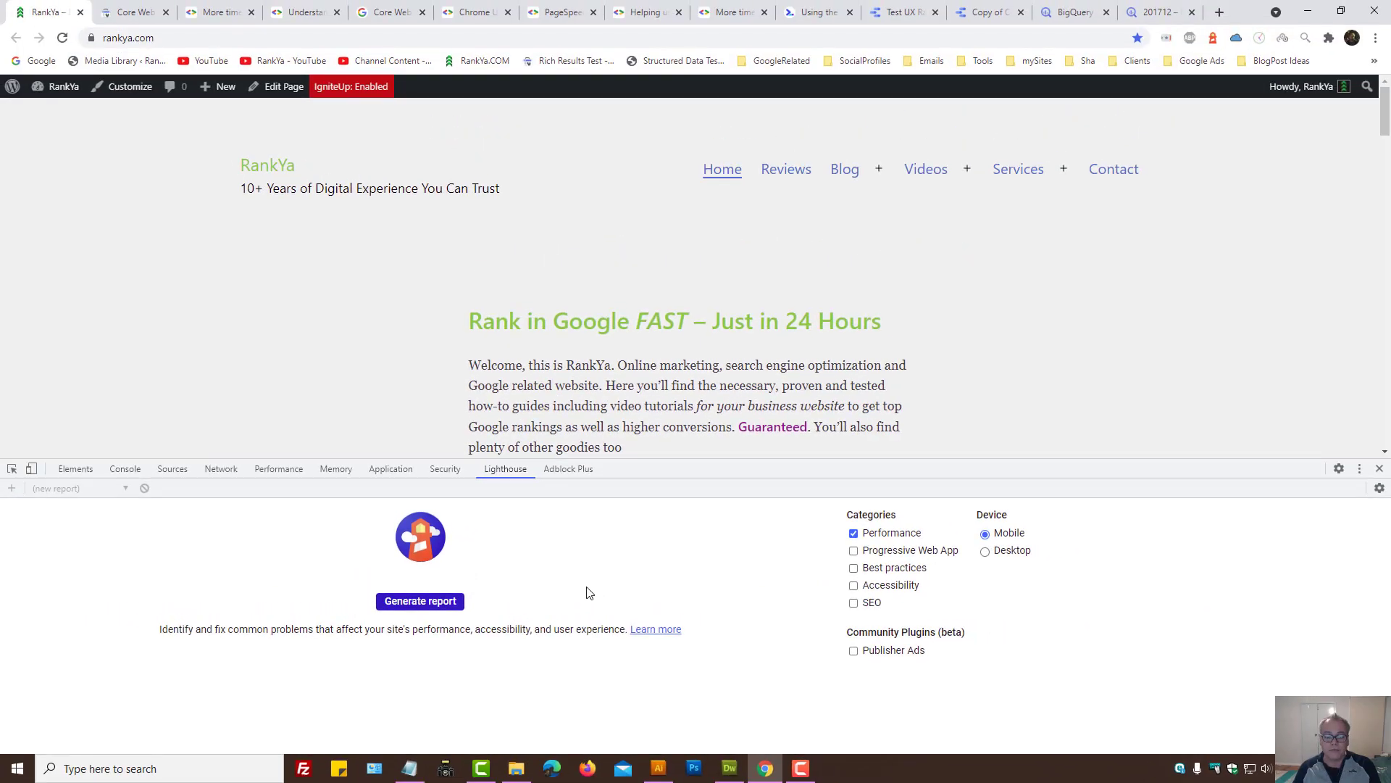
{"action": "left_click", "coordinate": [562, 12]}
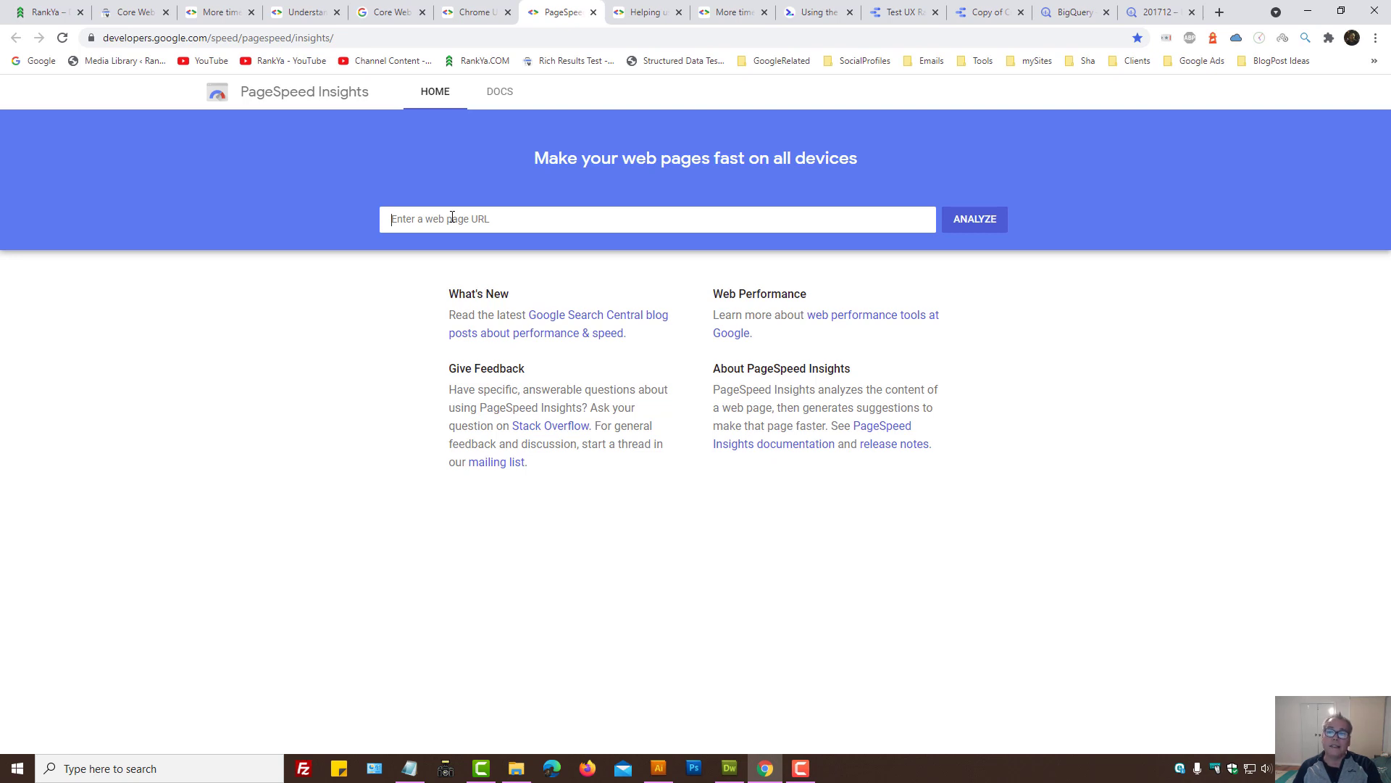
{"action": "left_click", "coordinate": [450, 218]}
{"action": "left_click", "coordinate": [53, 11]}
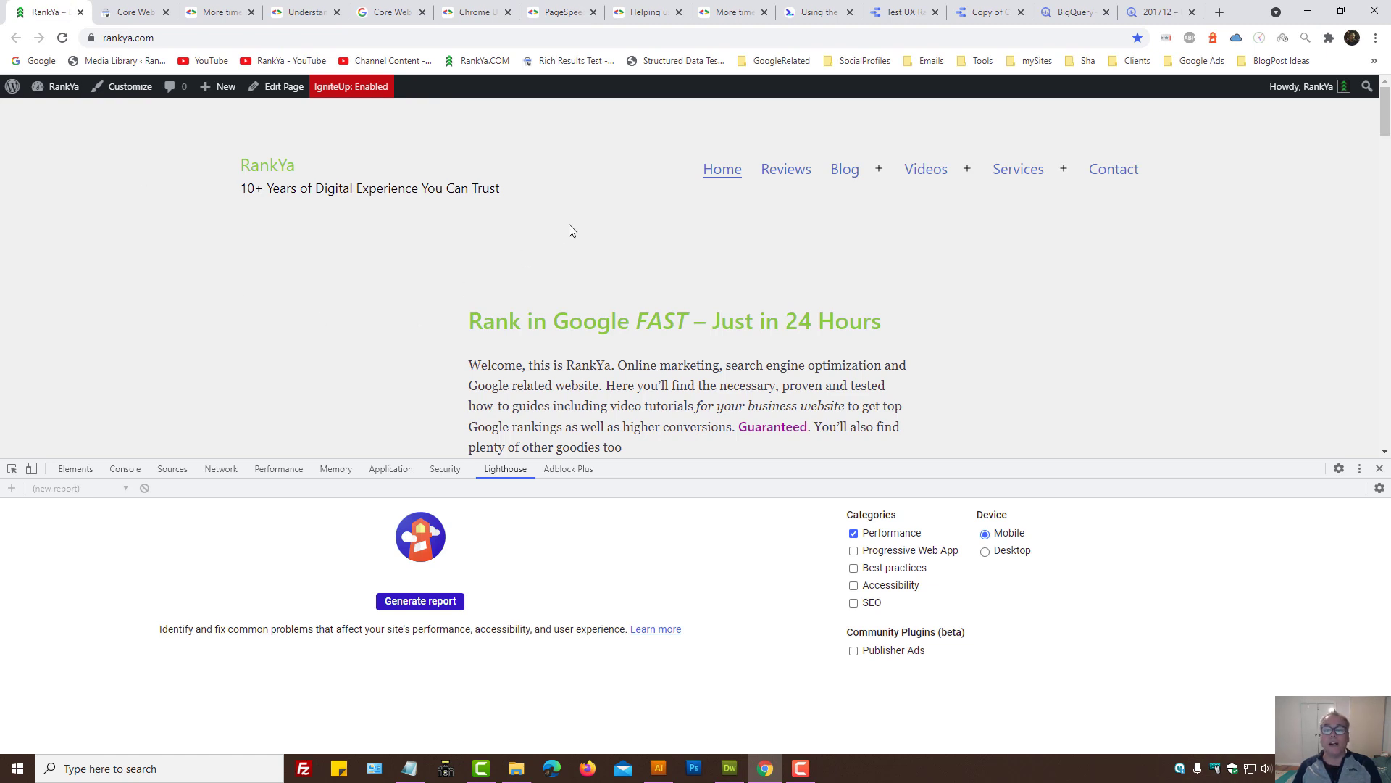
{"action": "left_click", "coordinate": [1380, 468]}
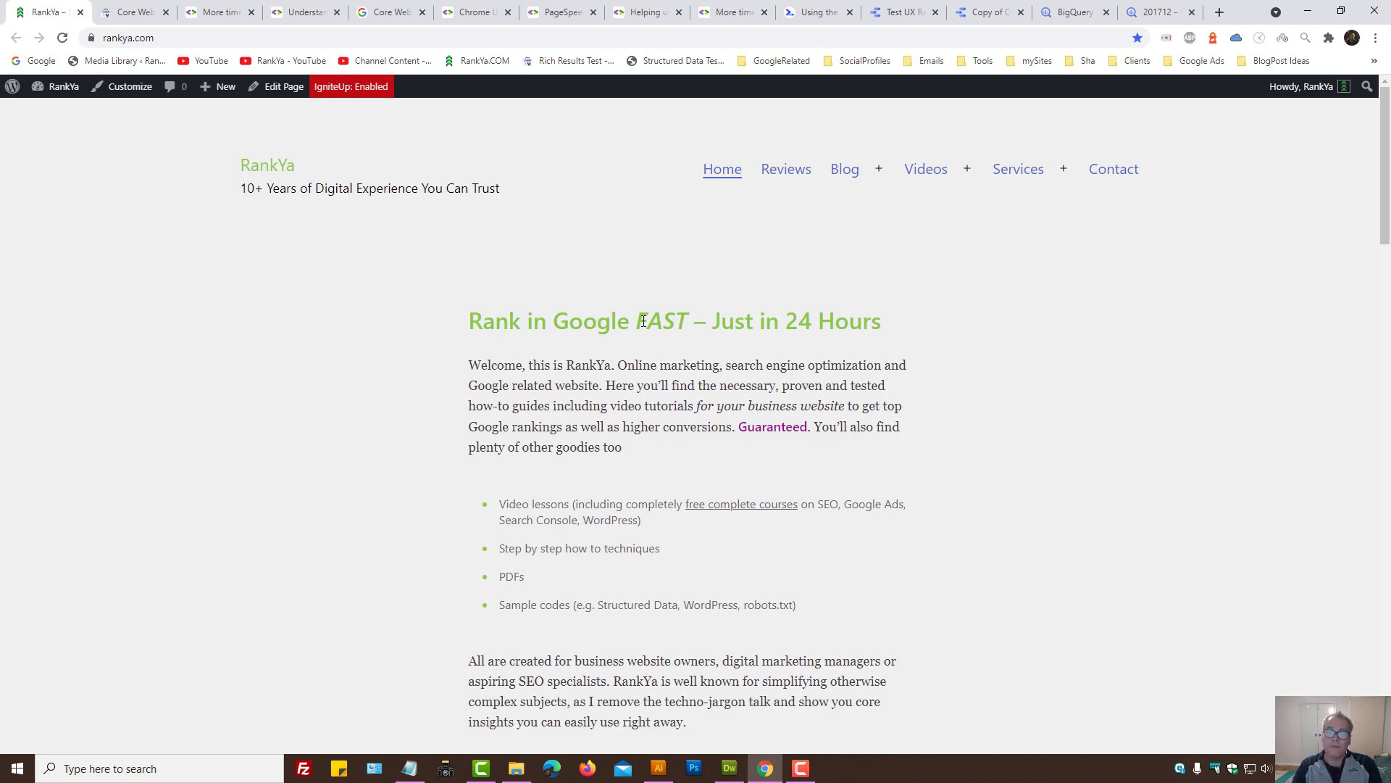
{"action": "left_click", "coordinate": [389, 10]}
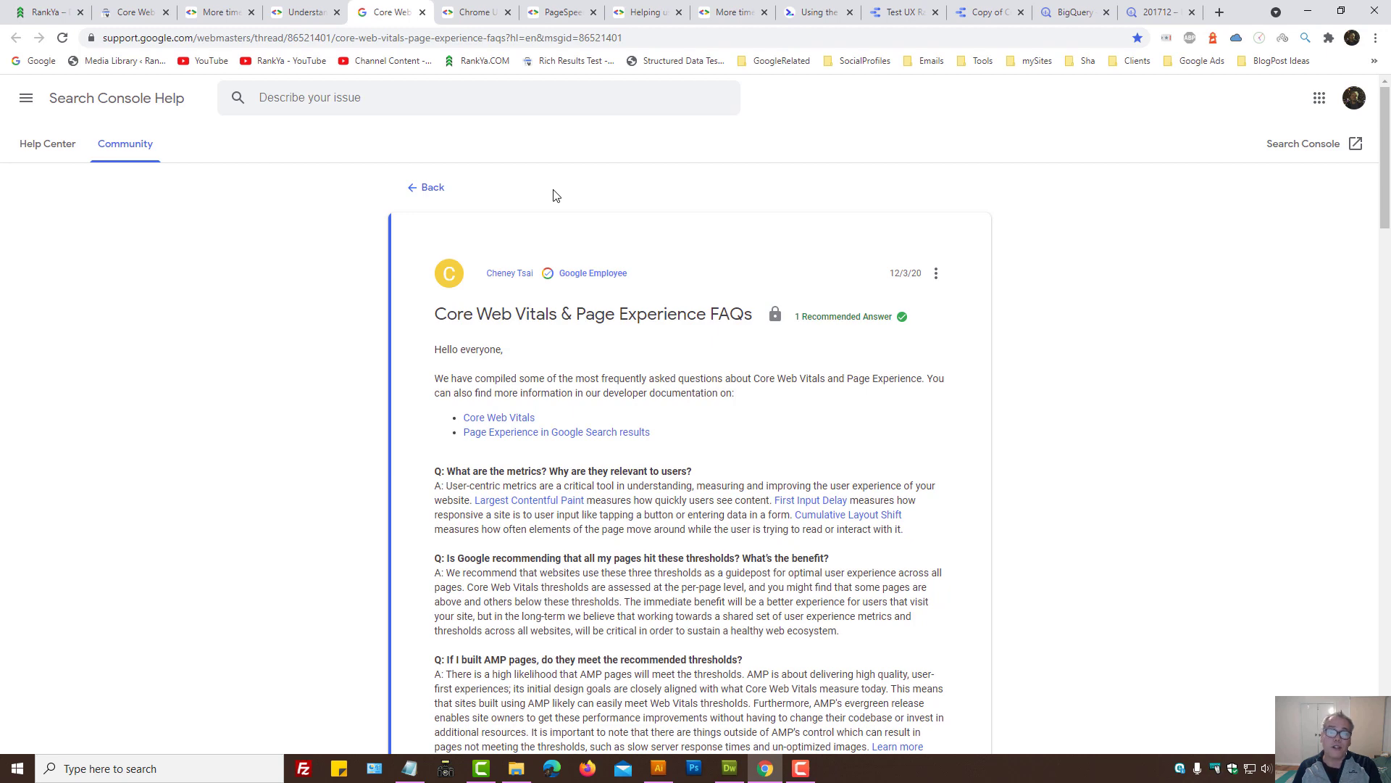
{"action": "left_click", "coordinate": [715, 13]}
{"action": "left_click", "coordinate": [657, 10]}
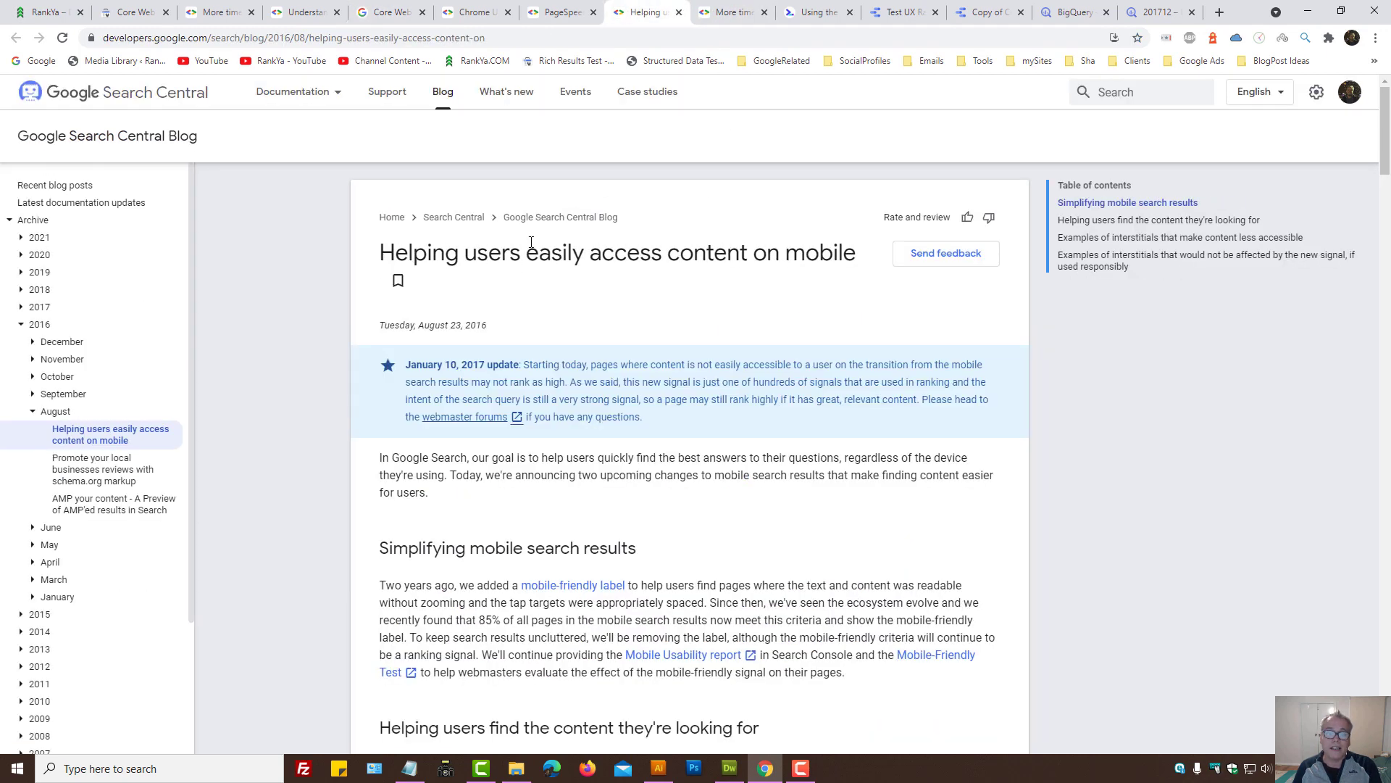
{"action": "left_click", "coordinate": [555, 13]}
{"action": "left_click", "coordinate": [458, 9]}
{"action": "left_click_drag", "start_coordinate": [377, 313], "coordinate": [718, 318]}
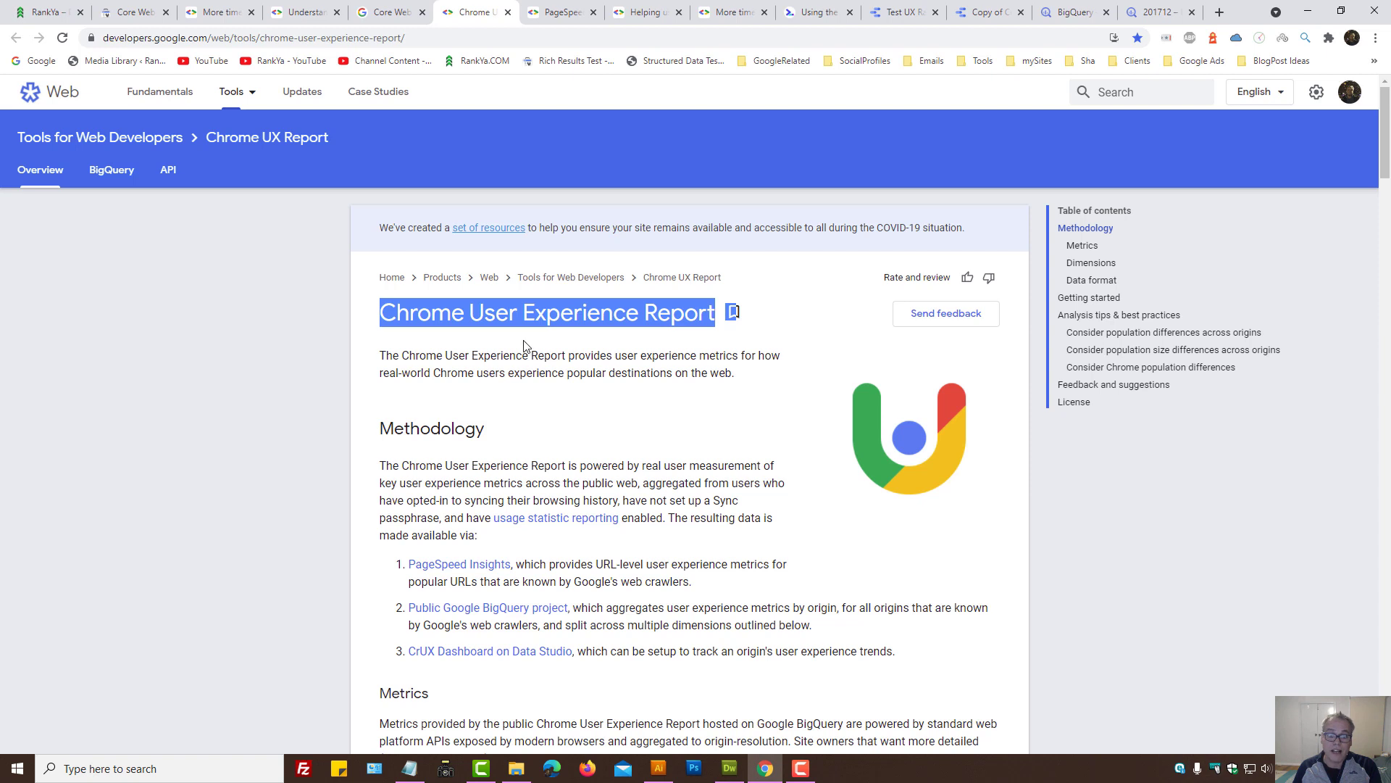
{"action": "left_click", "coordinate": [563, 341]}
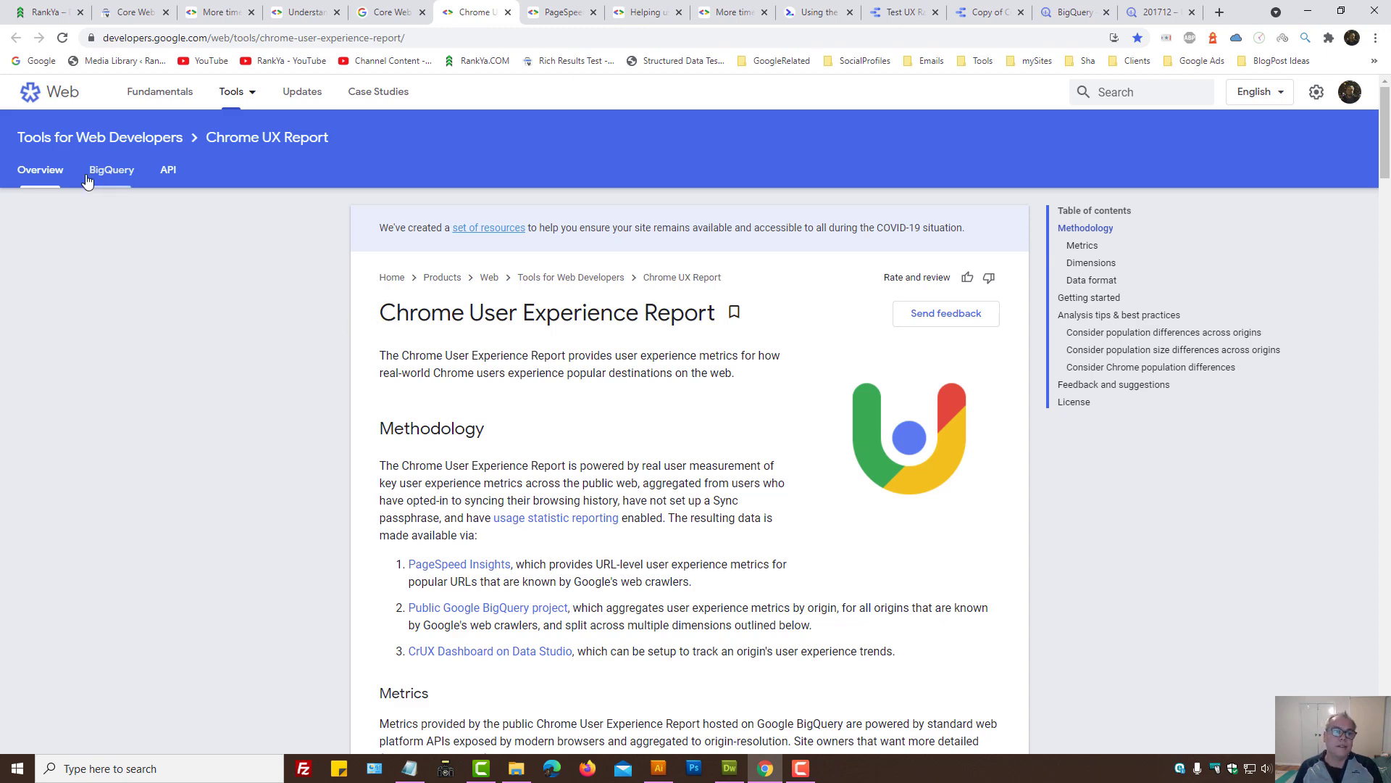
{"action": "left_click", "coordinate": [38, 12]}
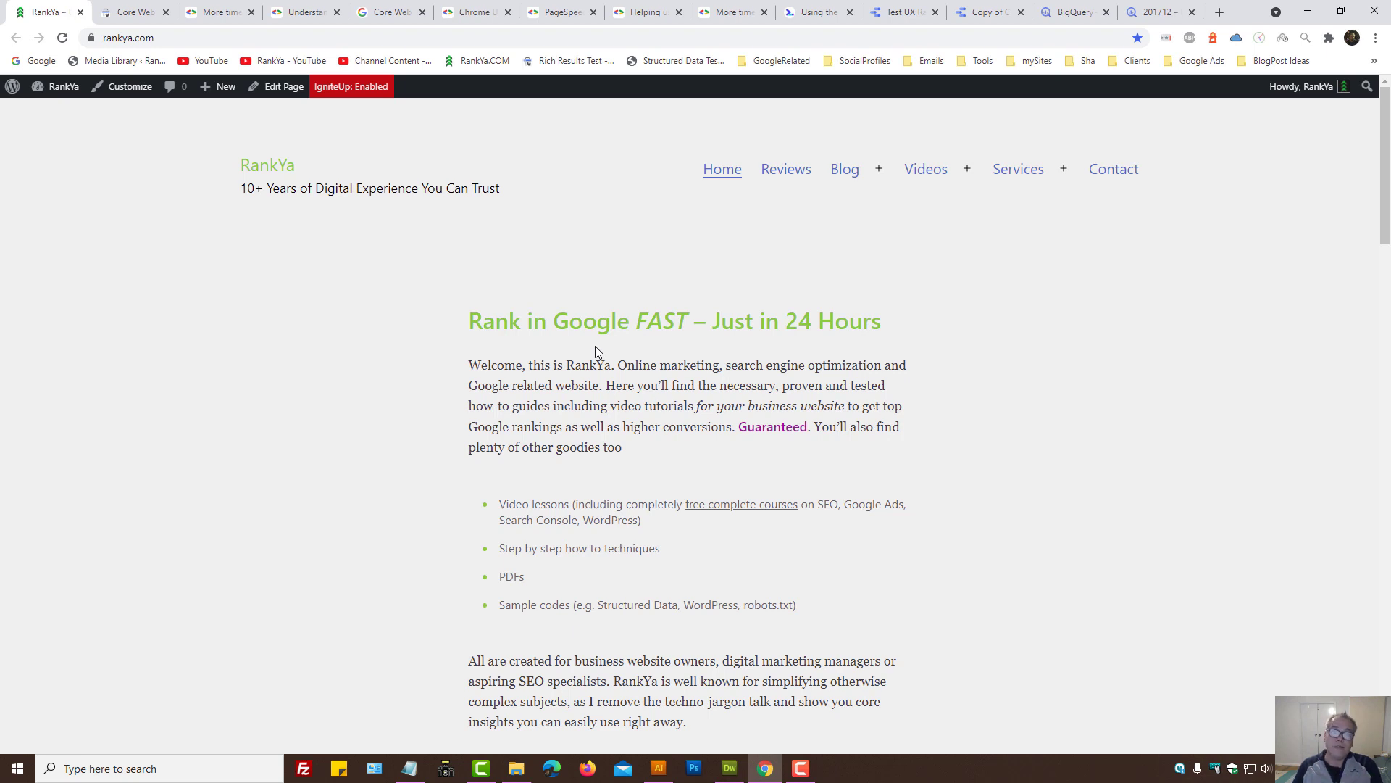
Step: Go from PageSpeed Insights to the rankya.com Core Web Vitals report in Search Console
{"action": "left_click", "coordinate": [559, 12]}
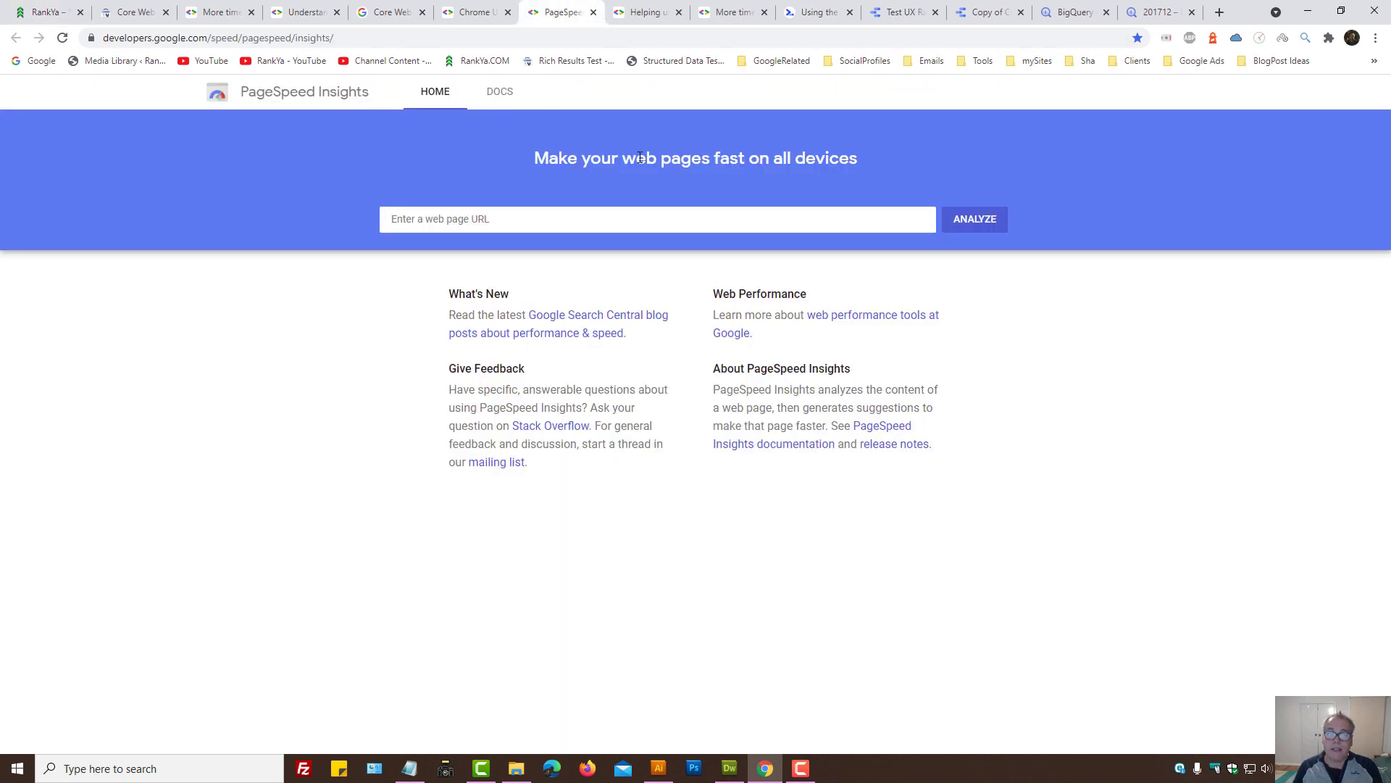
{"action": "left_click", "coordinate": [129, 12]}
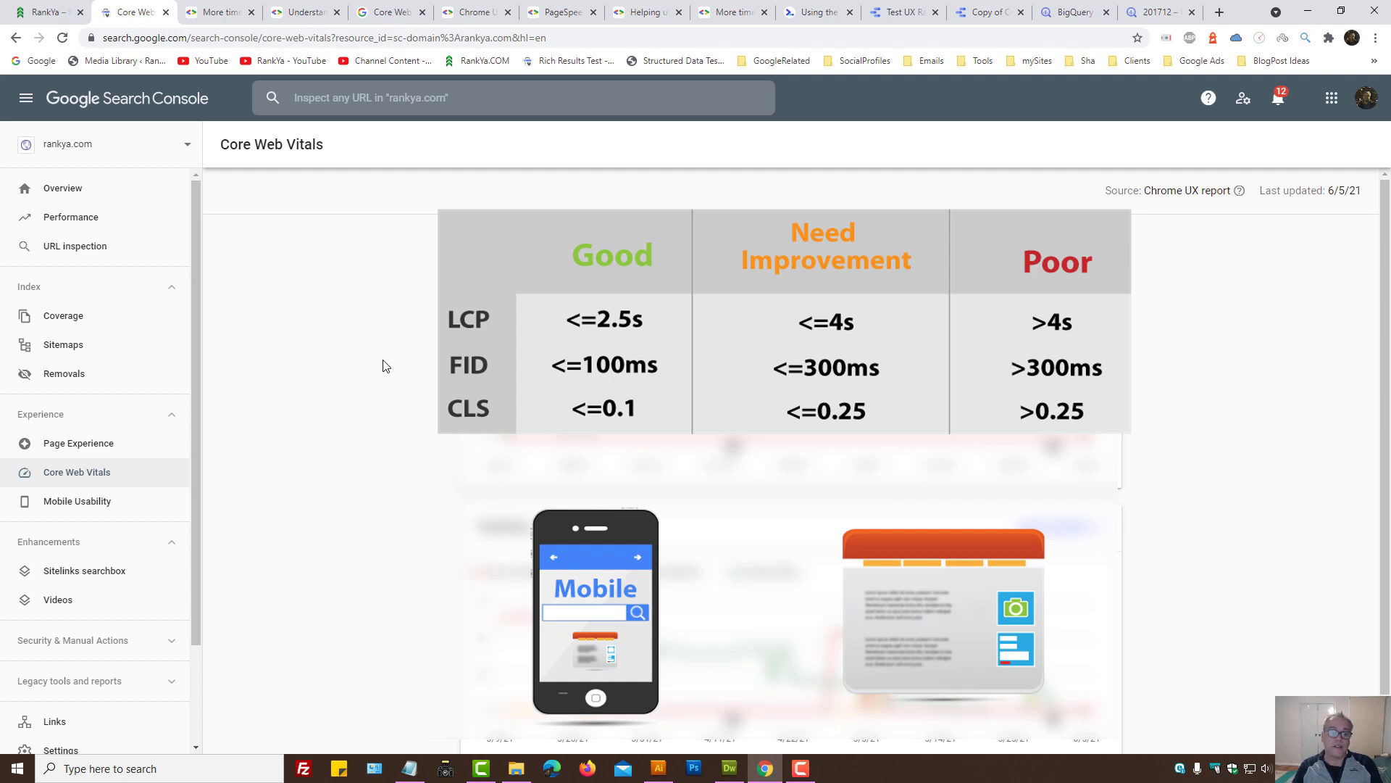
Step: Return to the RankYa homepage tab with Ctrl+1
{"action": "key", "text": "ctrl+1"}
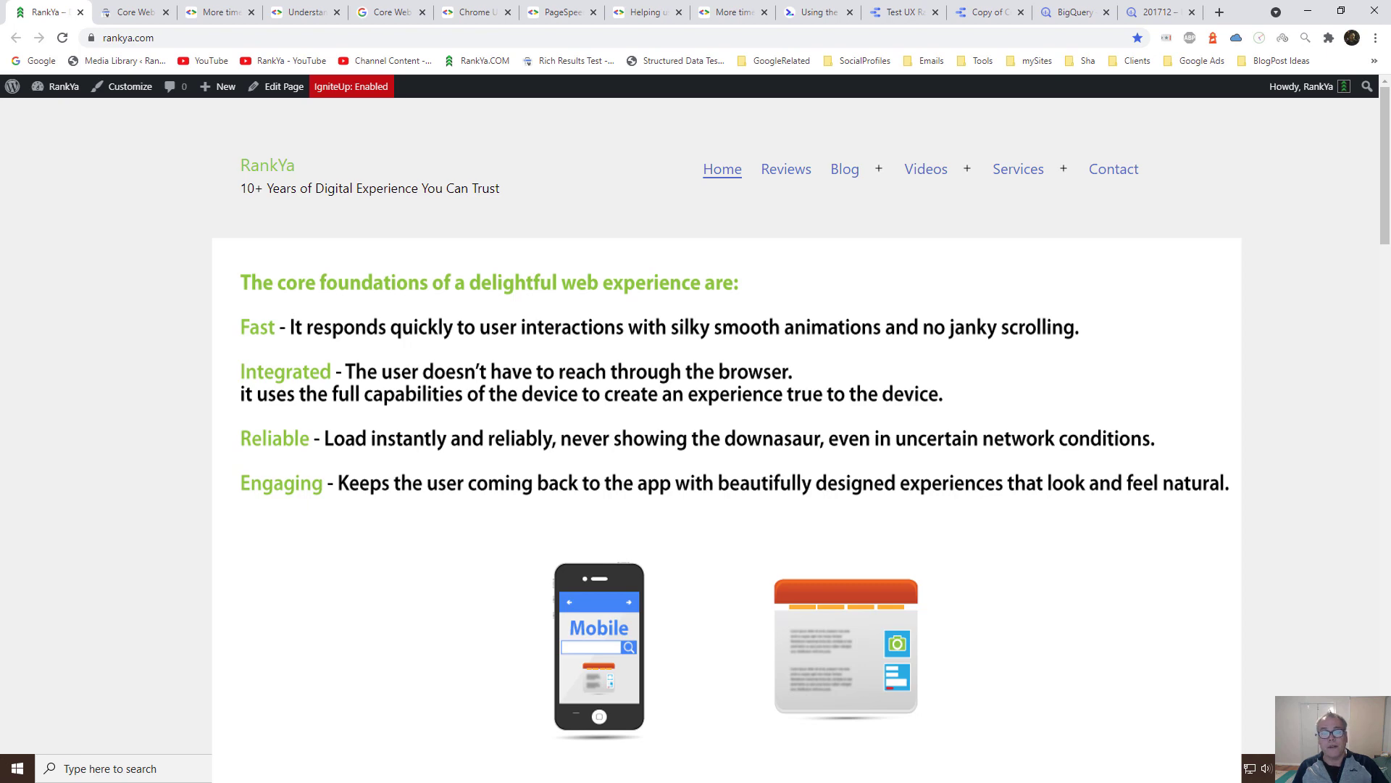
{"action": "scroll", "coordinate": [697, 169], "scroll_direction": "down", "scroll_amount": 3}
{"action": "scroll", "coordinate": [696, 169], "scroll_direction": "down", "scroll_amount": 3}
{"action": "scroll", "coordinate": [695, 169], "scroll_direction": "down", "scroll_amount": 3}
{"action": "scroll", "coordinate": [696, 169], "scroll_direction": "down", "scroll_amount": 3}
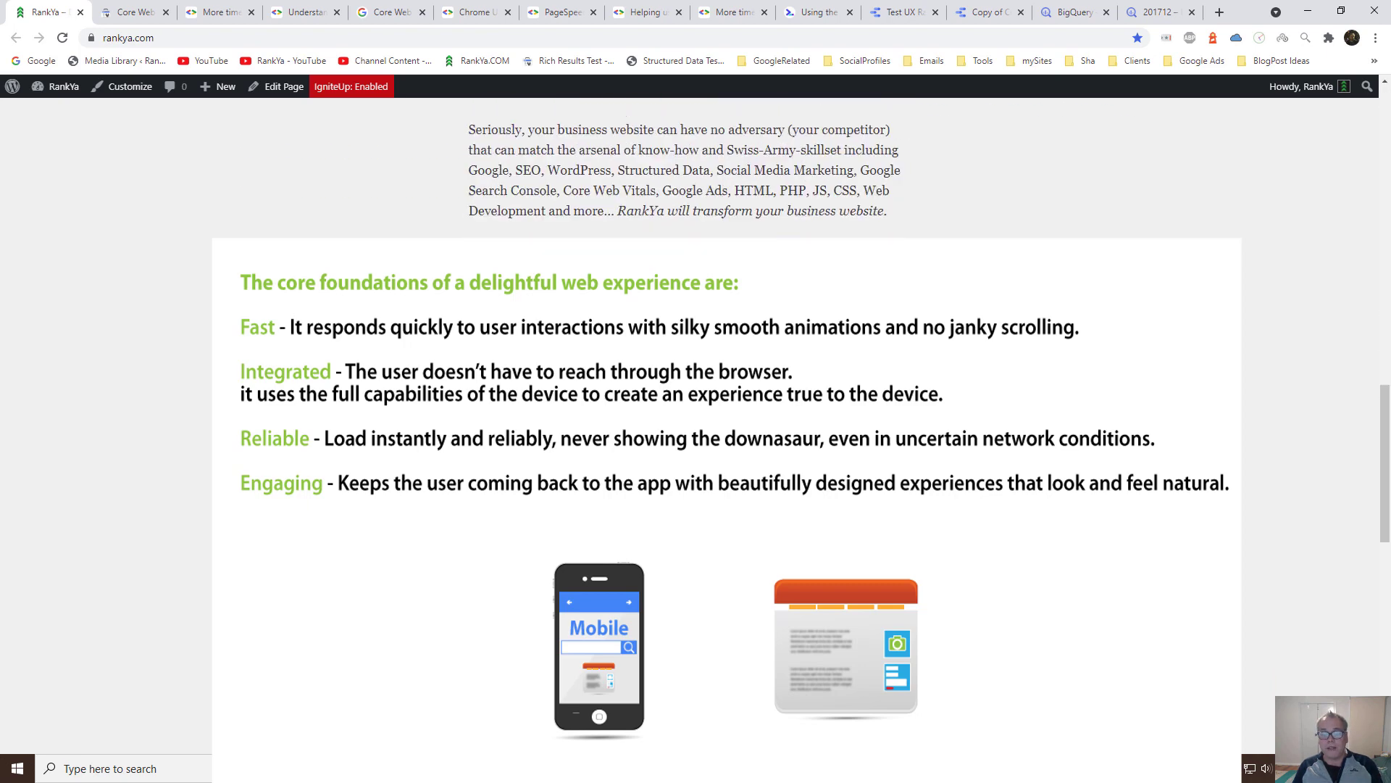
{"action": "scroll", "coordinate": [695, 168], "scroll_direction": "down", "scroll_amount": 3}
{"action": "scroll", "coordinate": [695, 168], "scroll_direction": "down", "scroll_amount": 3}
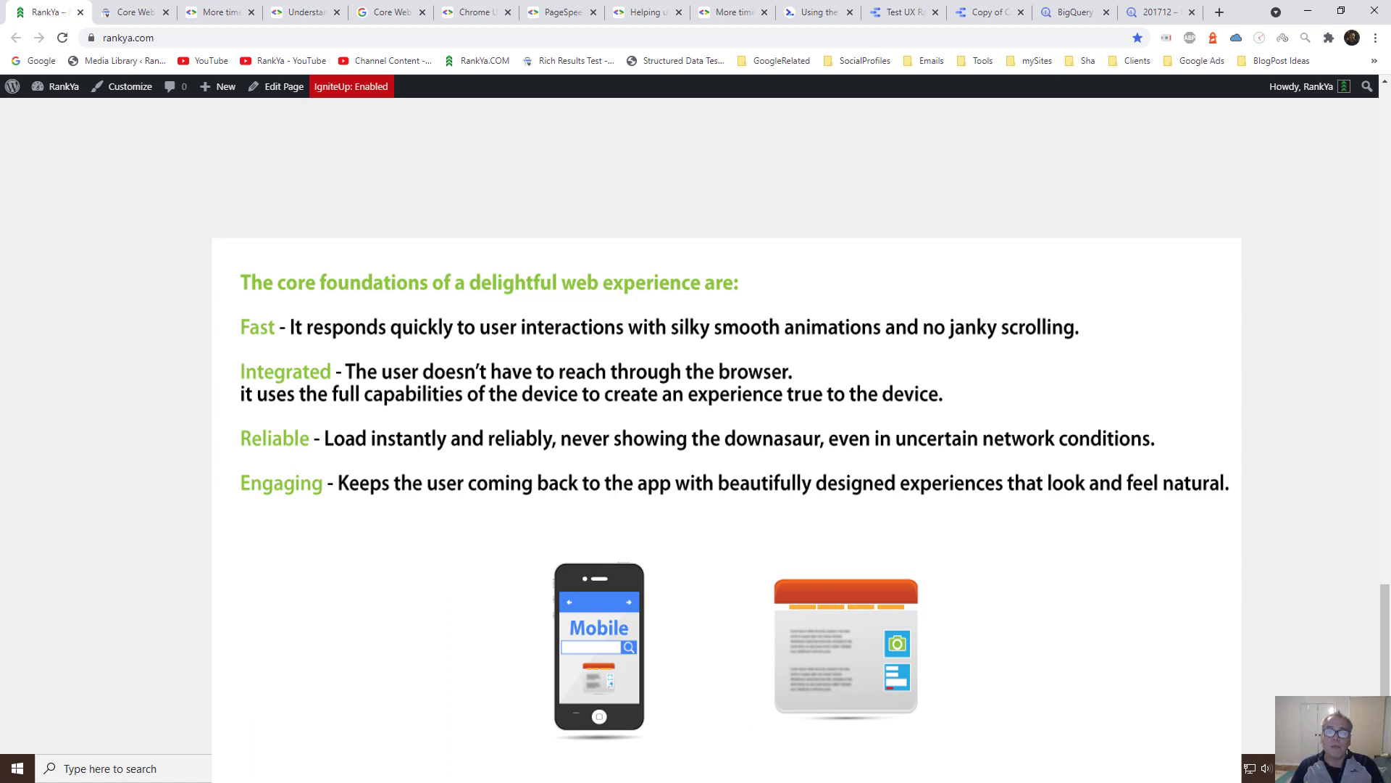
{"action": "scroll", "coordinate": [695, 163], "scroll_direction": "up", "scroll_amount": 10}
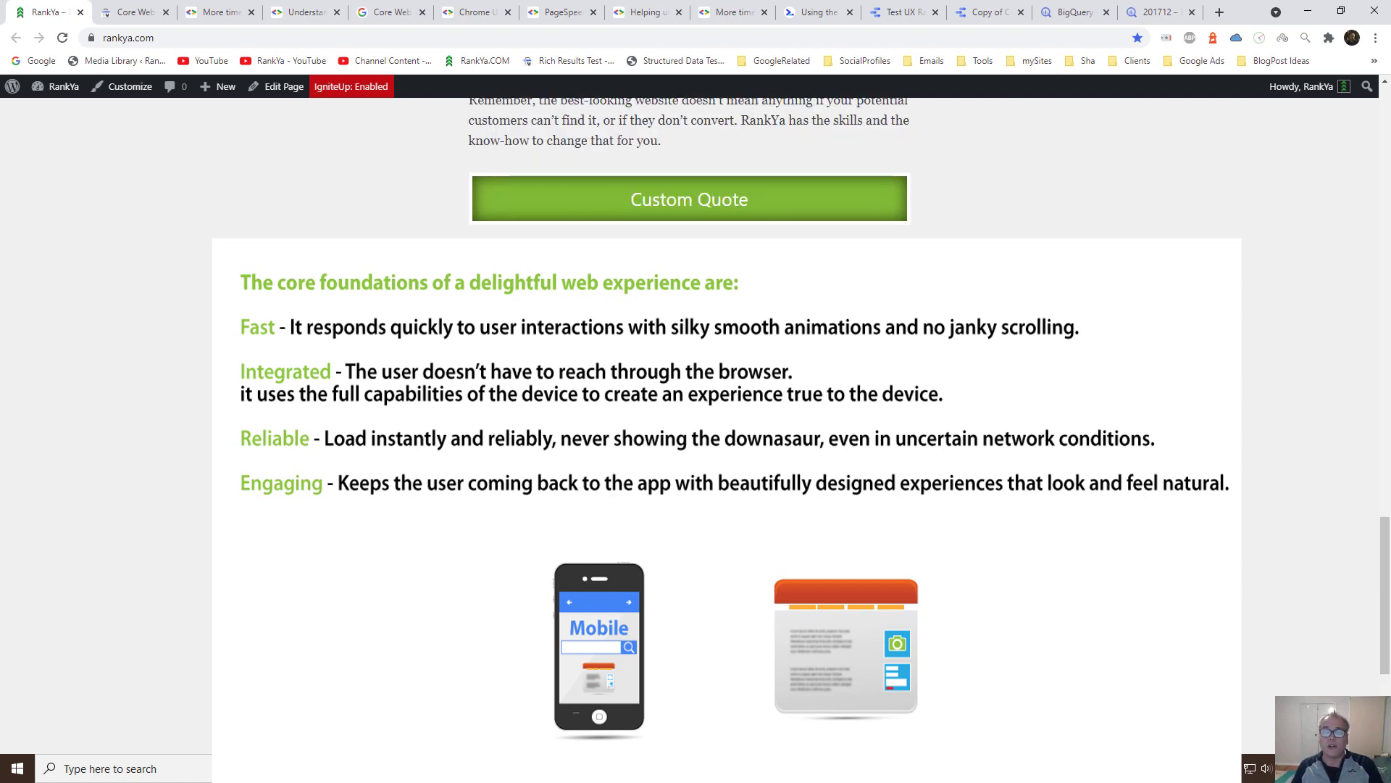
{"action": "scroll", "coordinate": [696, 164], "scroll_direction": "up", "scroll_amount": 10}
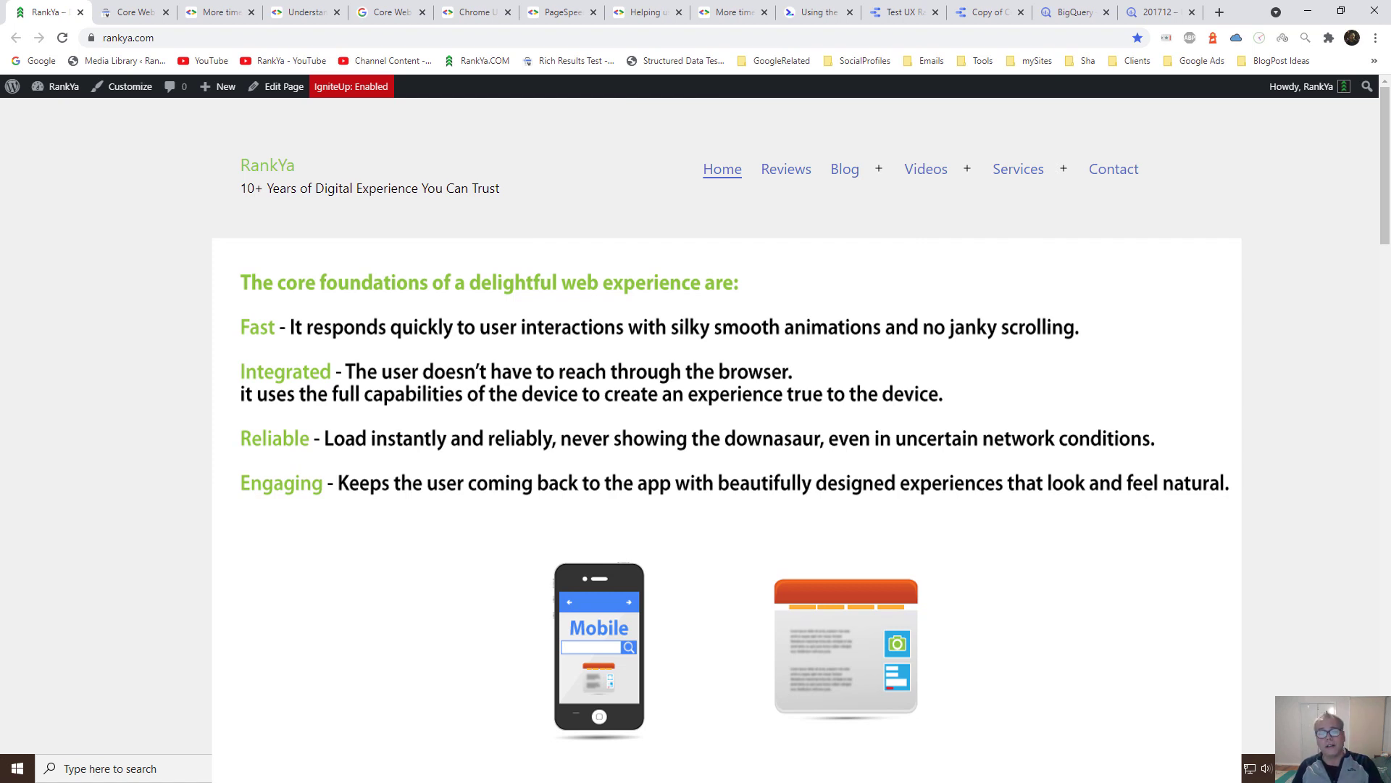
Step: Open rankya.com's WordPress Dashboard and Plugins list in new tabs, then move to Google's page experience guide
{"action": "middle_click", "coordinate": [44, 110]}
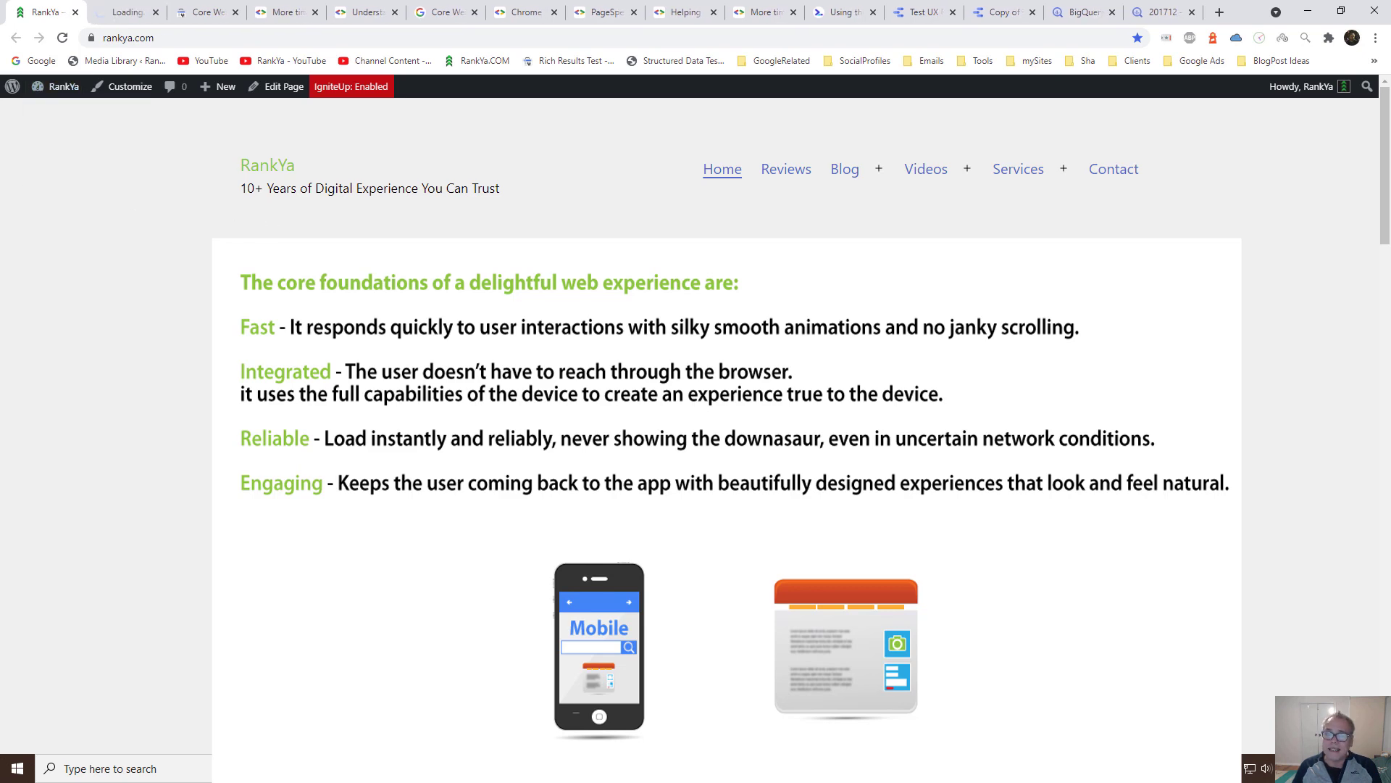
{"action": "key", "text": "ctrl+Tab"}
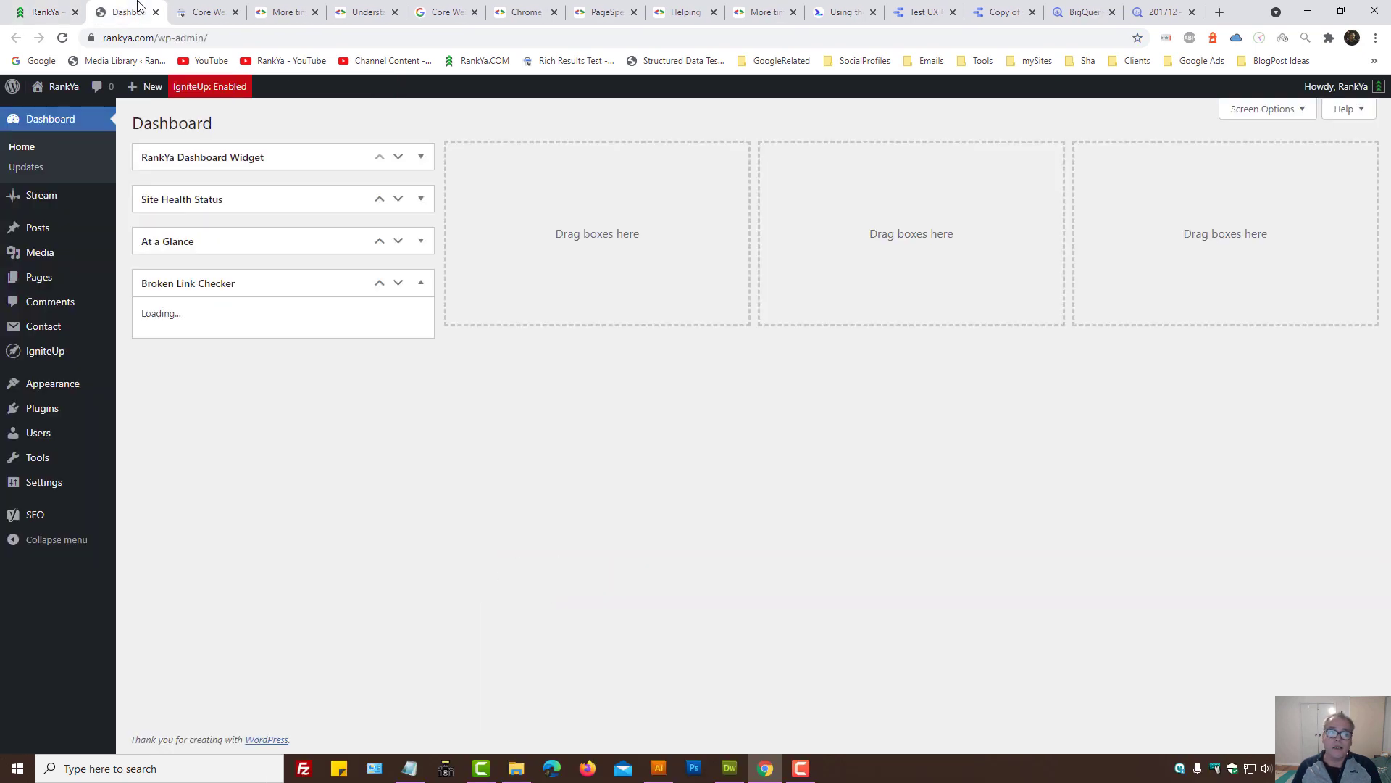
{"action": "middle_click", "coordinate": [165, 413]}
{"action": "key", "text": "ctrl+Tab"}
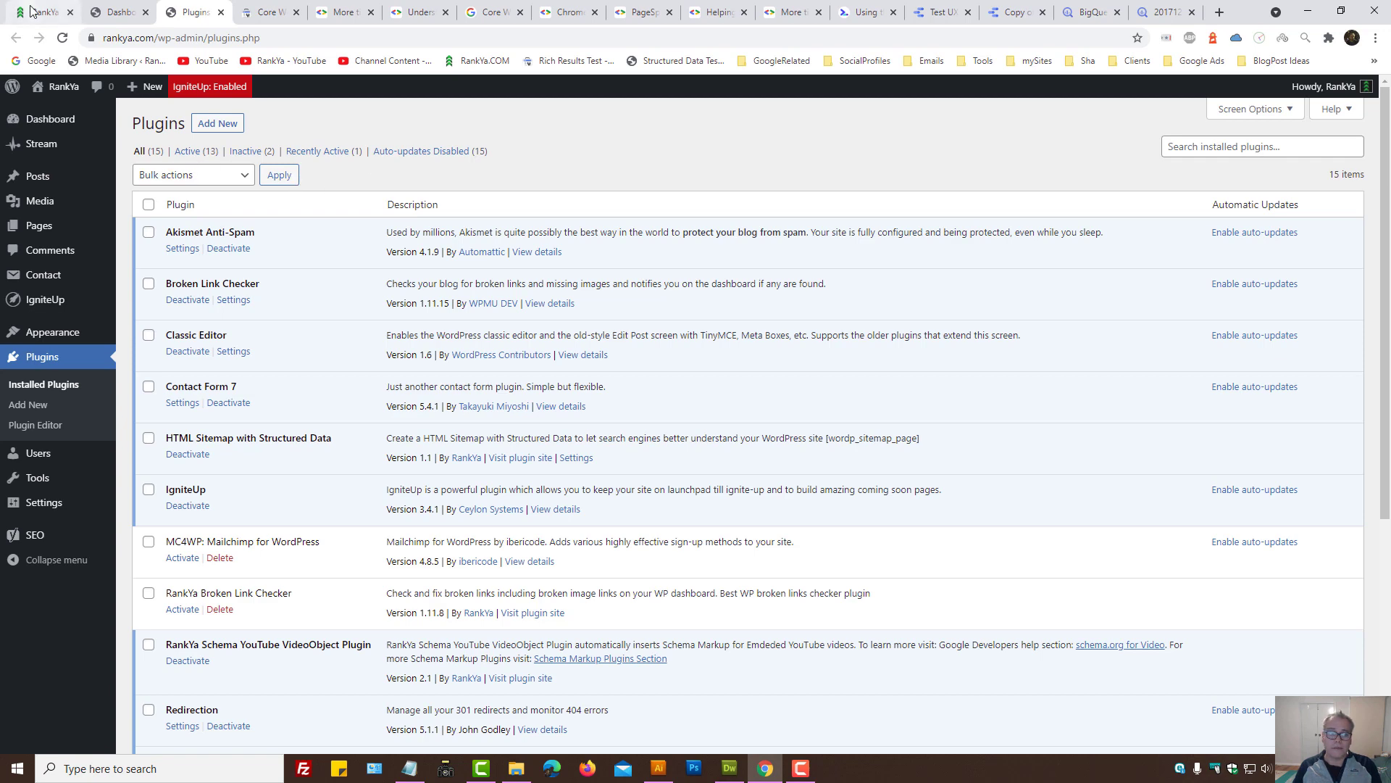
{"action": "key", "text": "ctrl+Tab"}
{"action": "key", "text": "ctrl+Tab"}
{"action": "key", "text": "ctrl+Tab"}
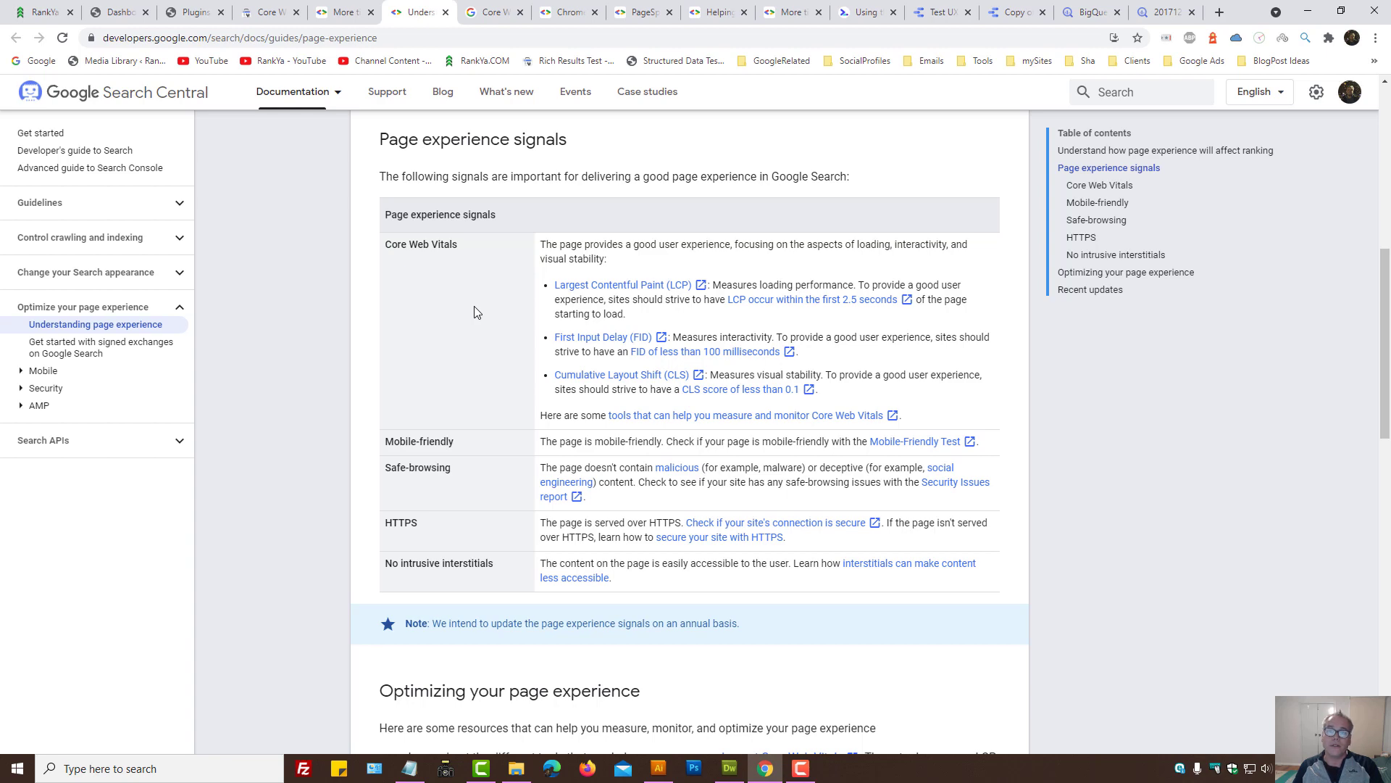
Step: Reload rankya.com with a taller DevTools Network panel open, capturing its 21 requests
{"action": "left_click", "coordinate": [53, 6]}
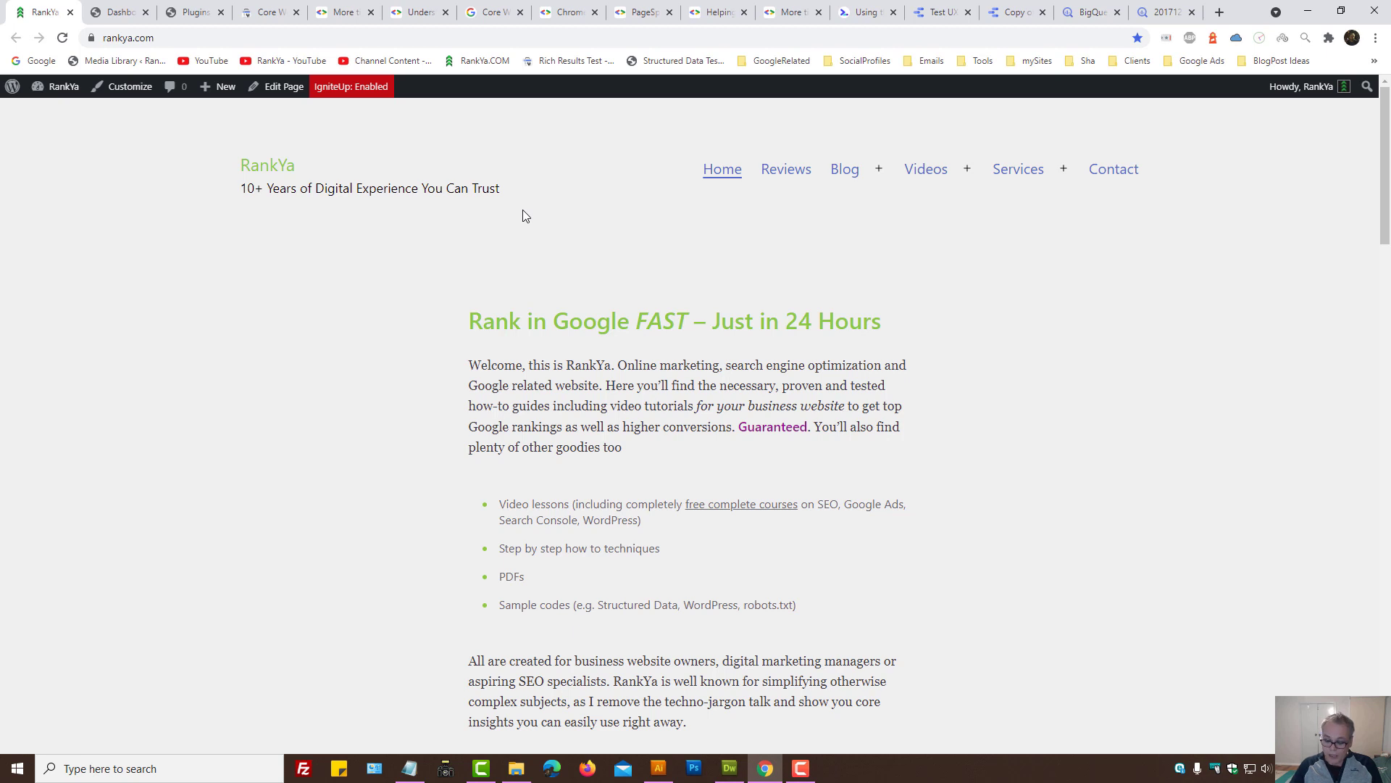
{"action": "key", "text": "ctrl+shift+i"}
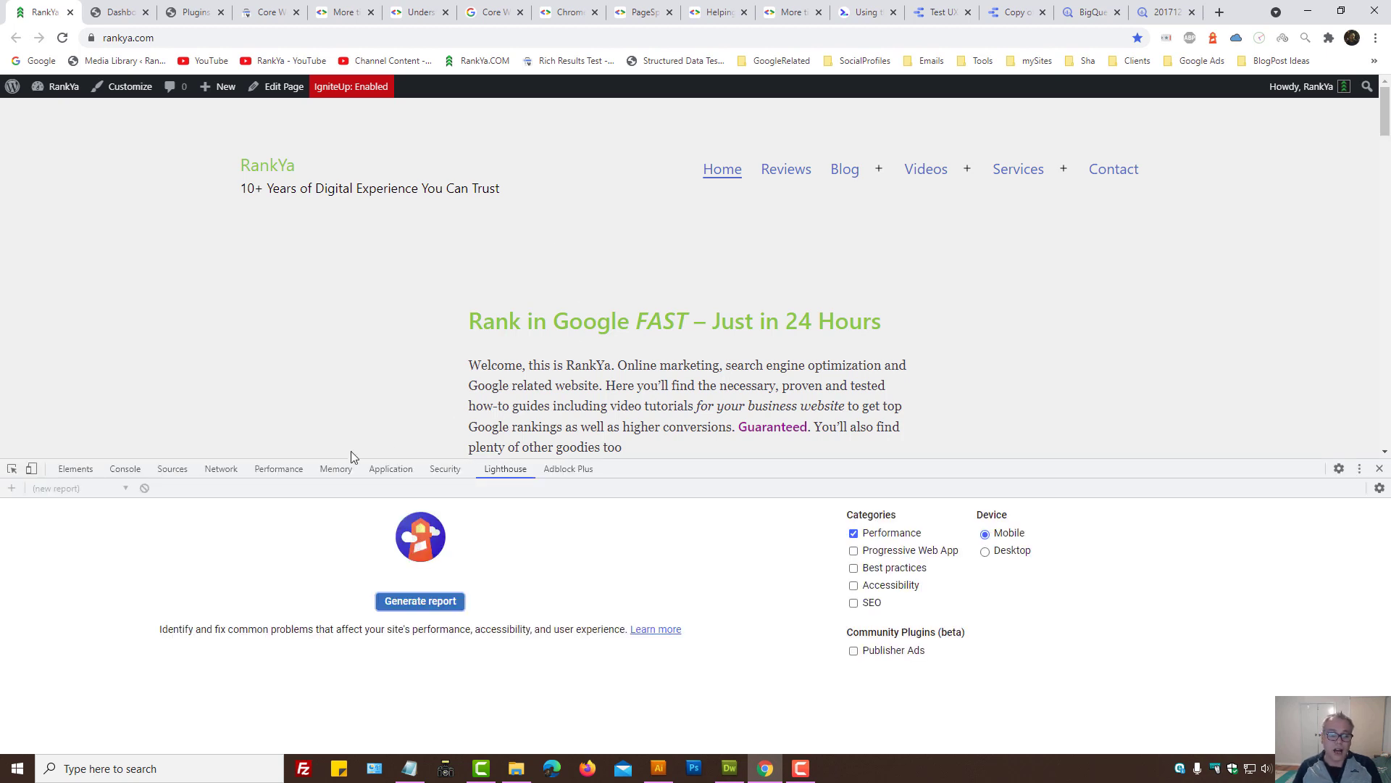
{"action": "left_click", "coordinate": [220, 469]}
{"action": "mouse_move", "coordinate": [706, 460]}
{"action": "left_mouse_down"}
{"action": "mouse_move", "coordinate": [717, 401]}
{"action": "mouse_move", "coordinate": [689, 393]}
{"action": "left_mouse_up"}
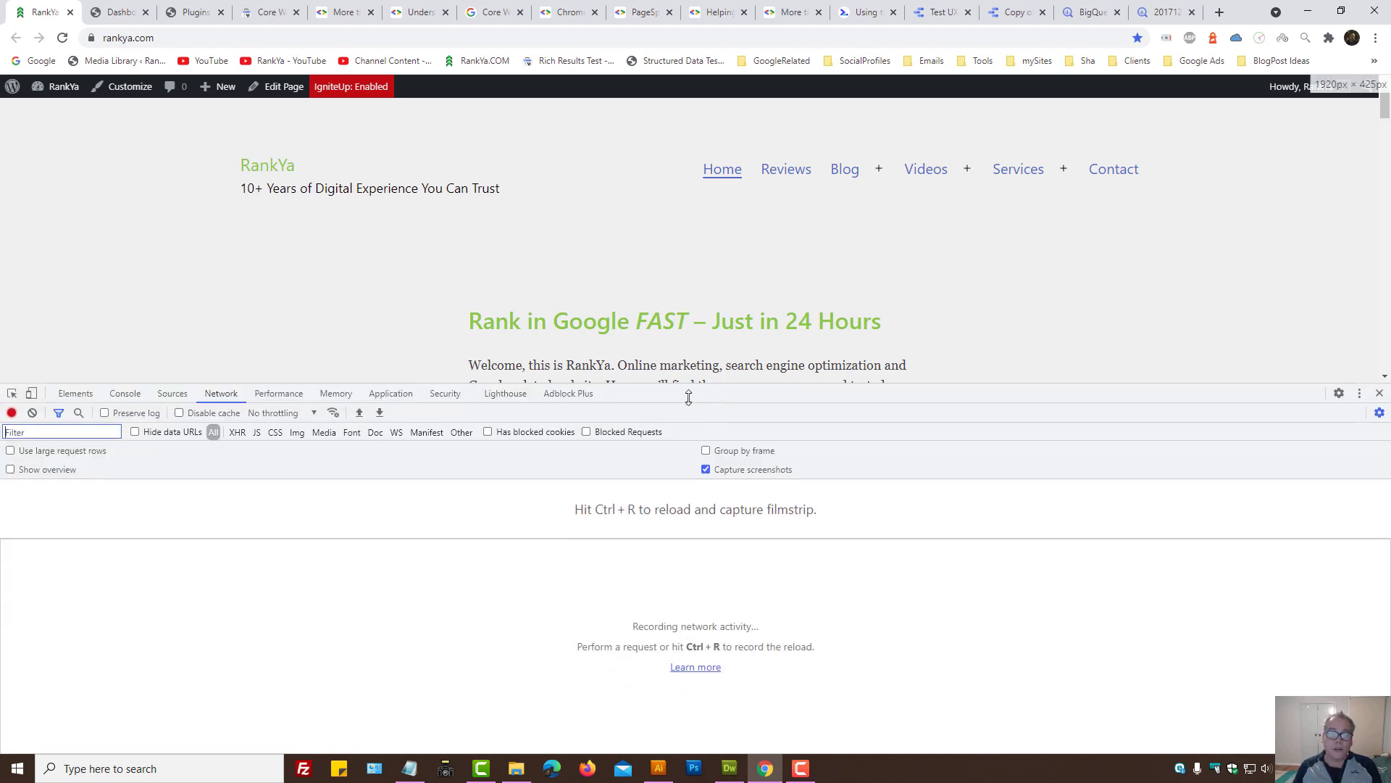
{"action": "left_click", "coordinate": [63, 39]}
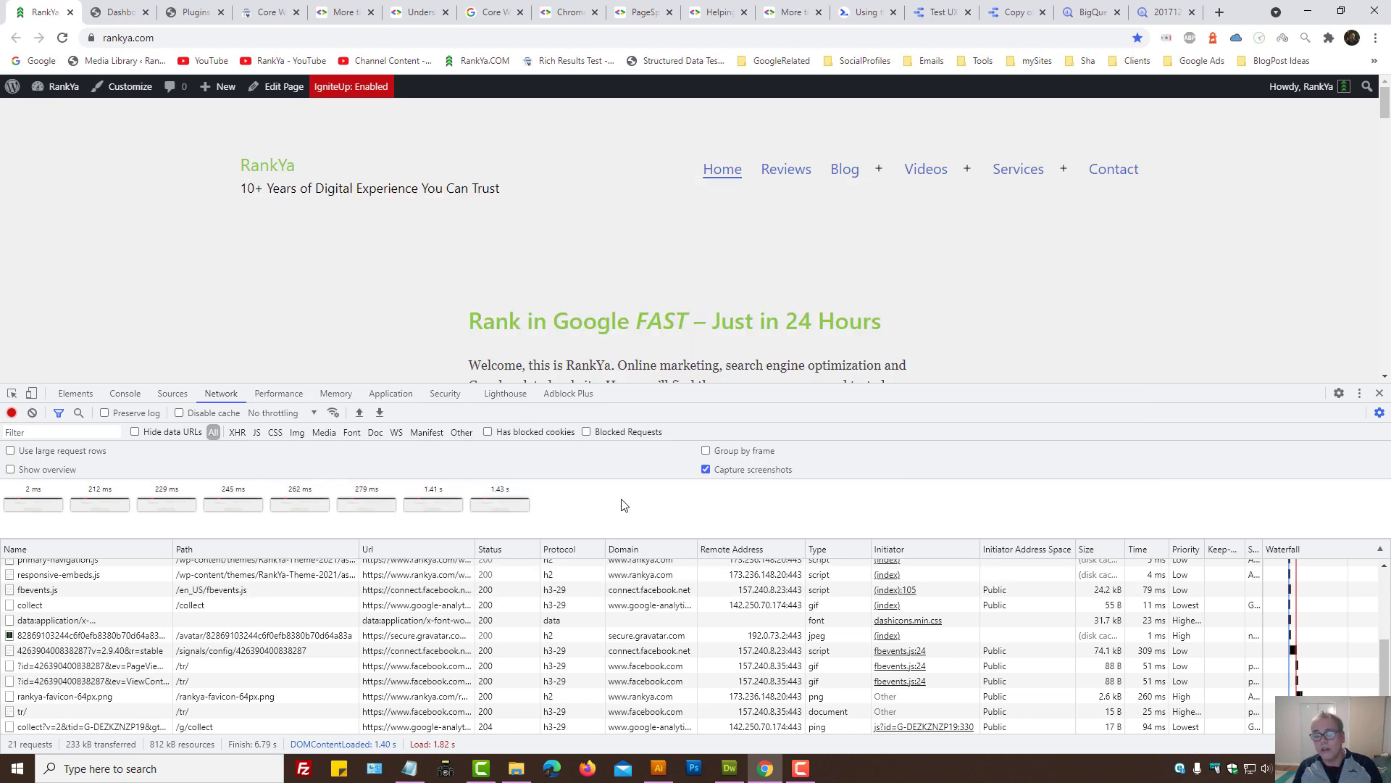
Step: Close DevTools with F12 so rankya.com fills the Chrome window
{"action": "key", "text": "F12"}
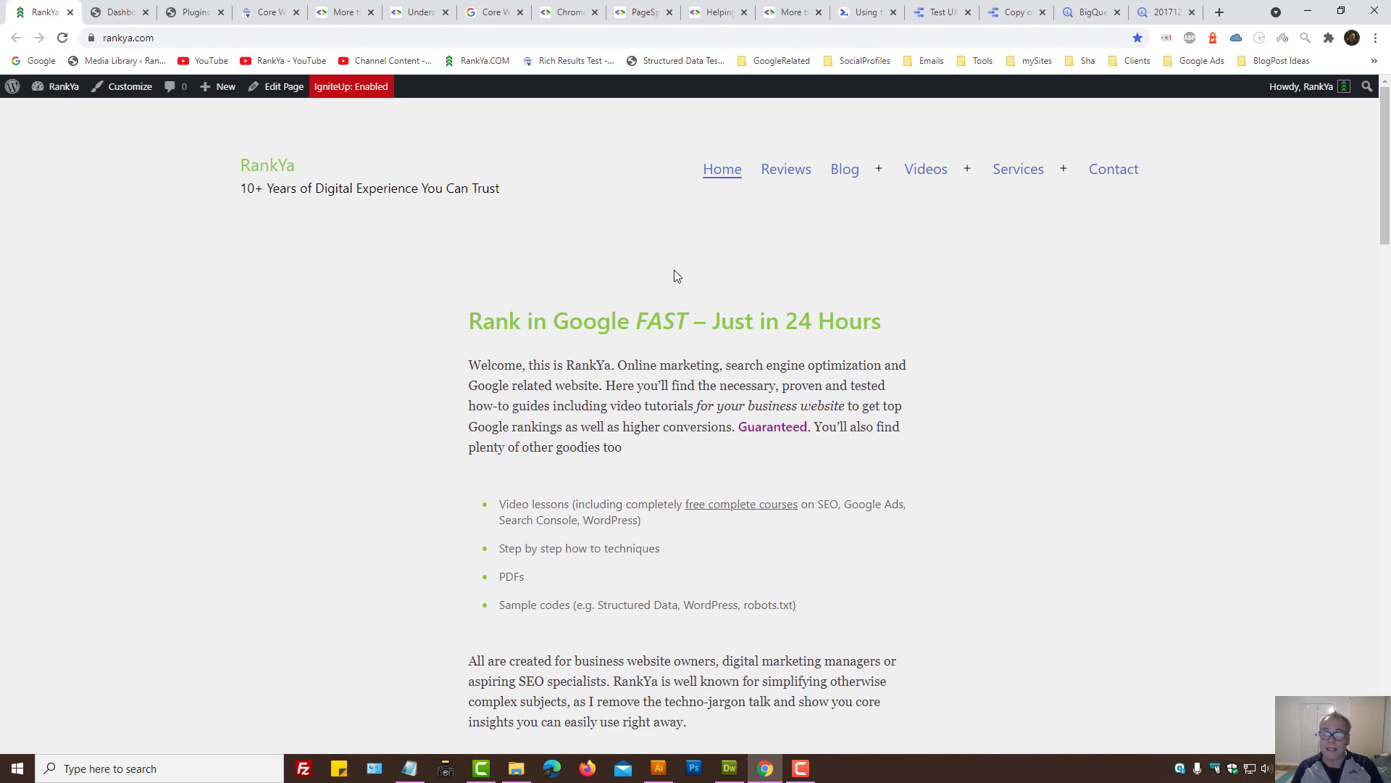
Step: Open the Tools bookmarks folder with its proxy, IP lookup and geolocation links
{"action": "left_click", "coordinate": [963, 62]}
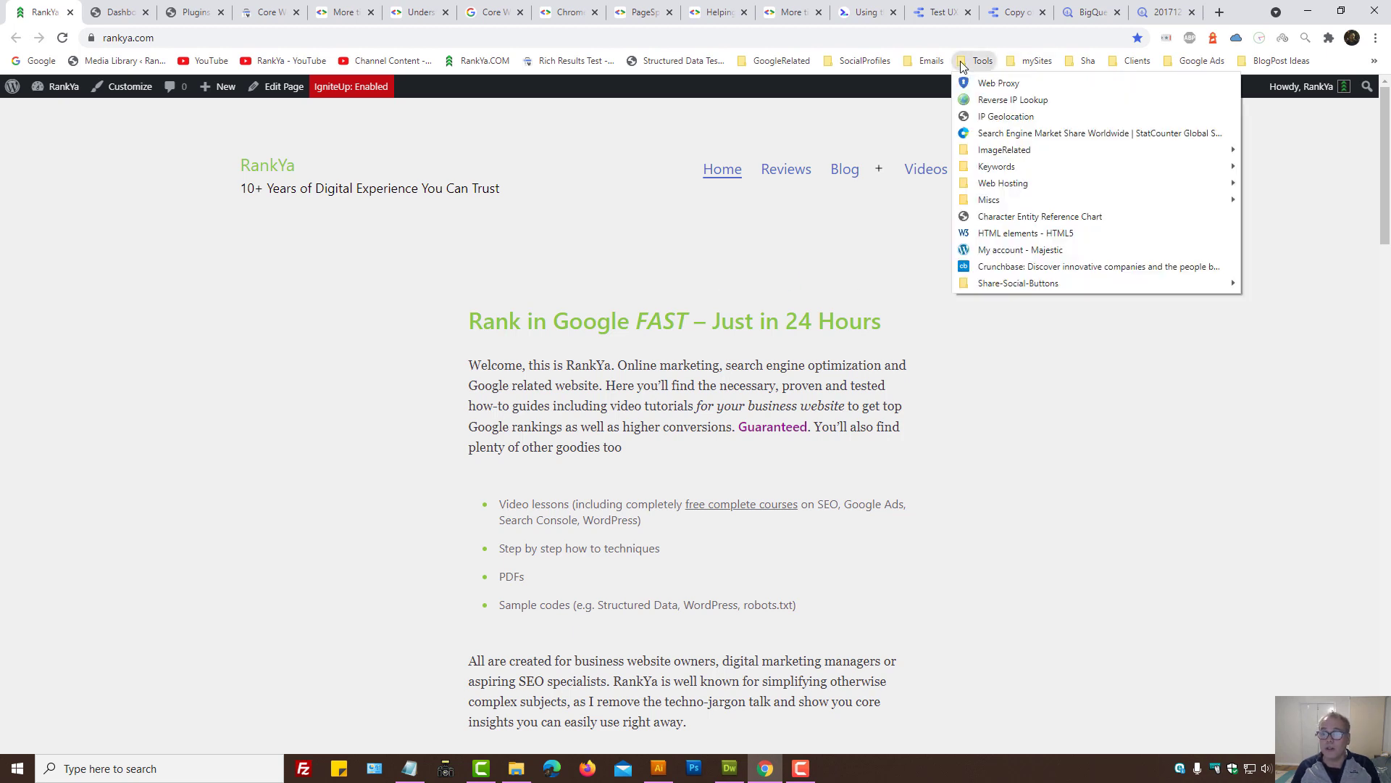